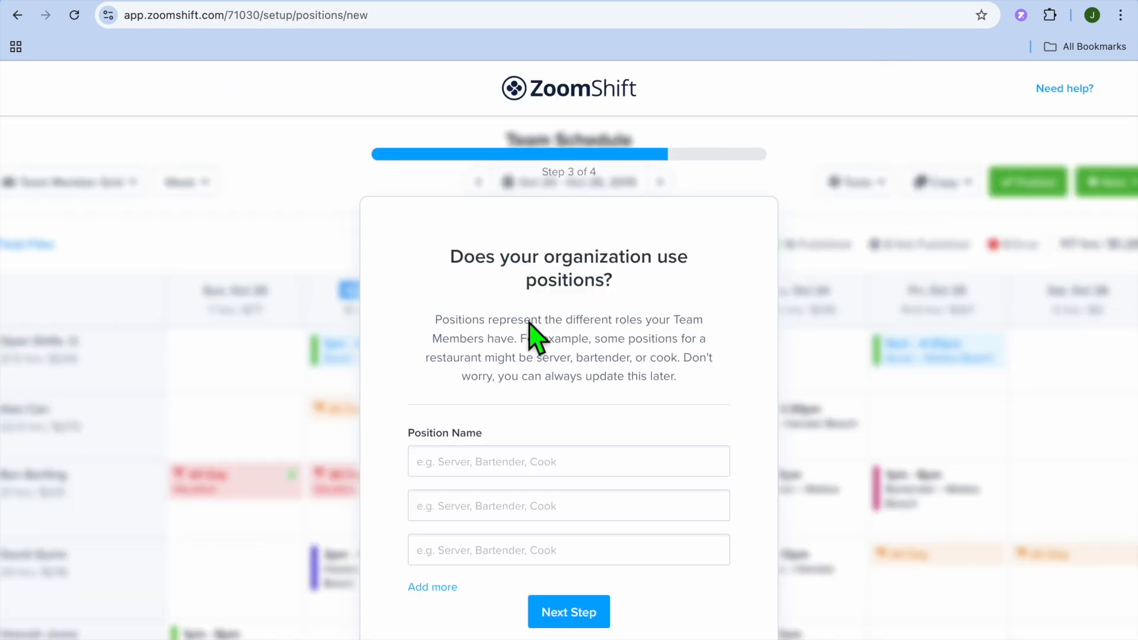
Enter the position names COOK, SERVER and WAITER
click(526, 463)
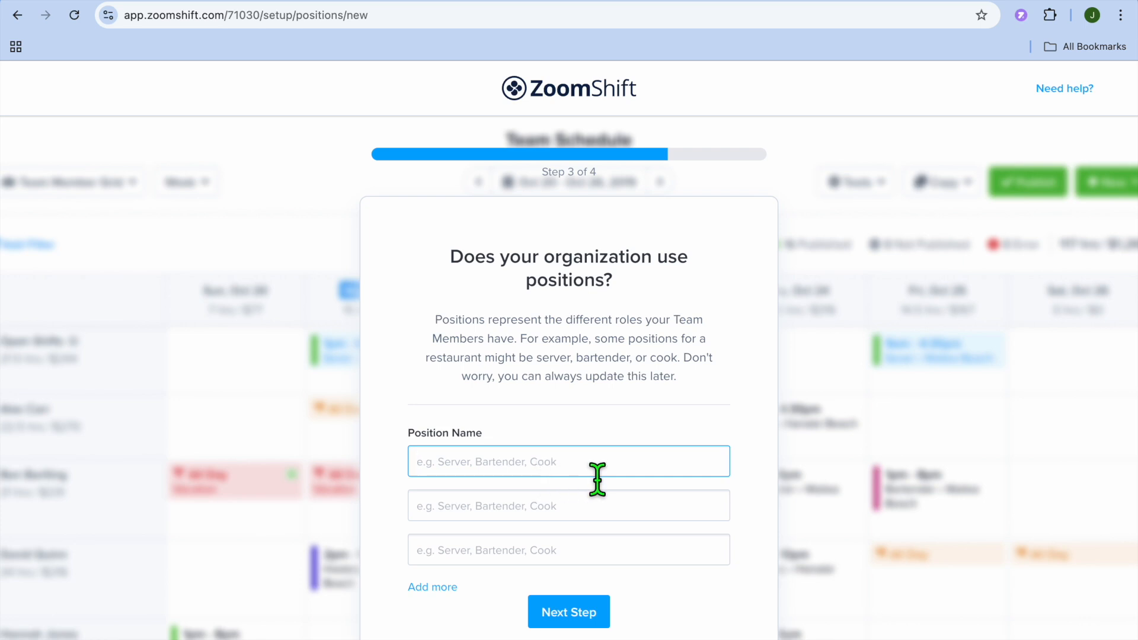
text(COOK)
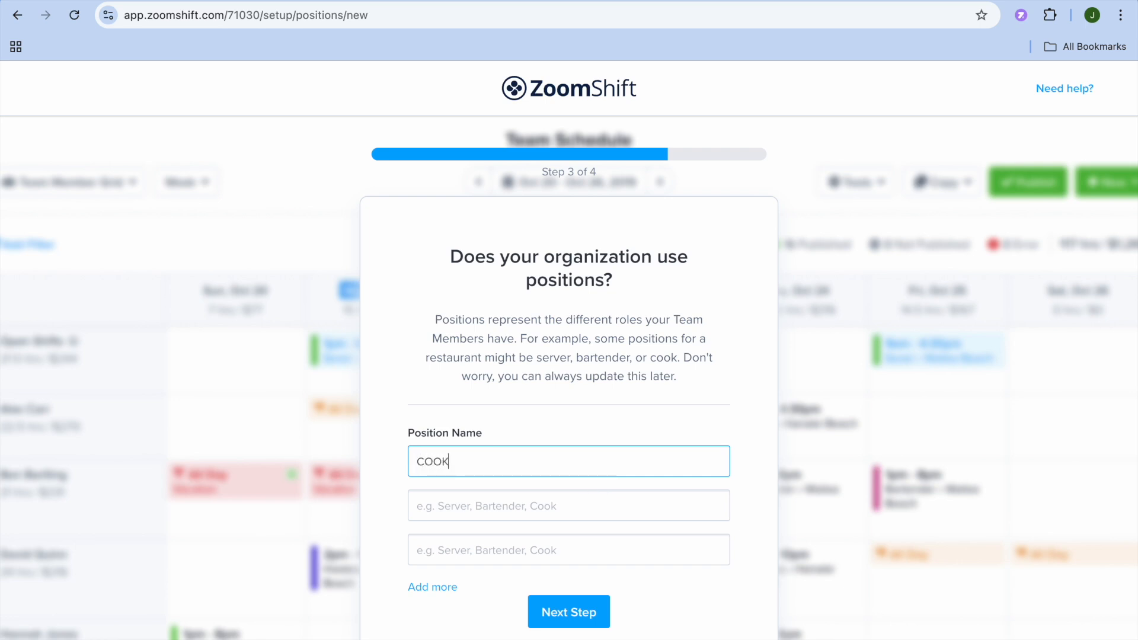
click(593, 505)
text(SERVER)
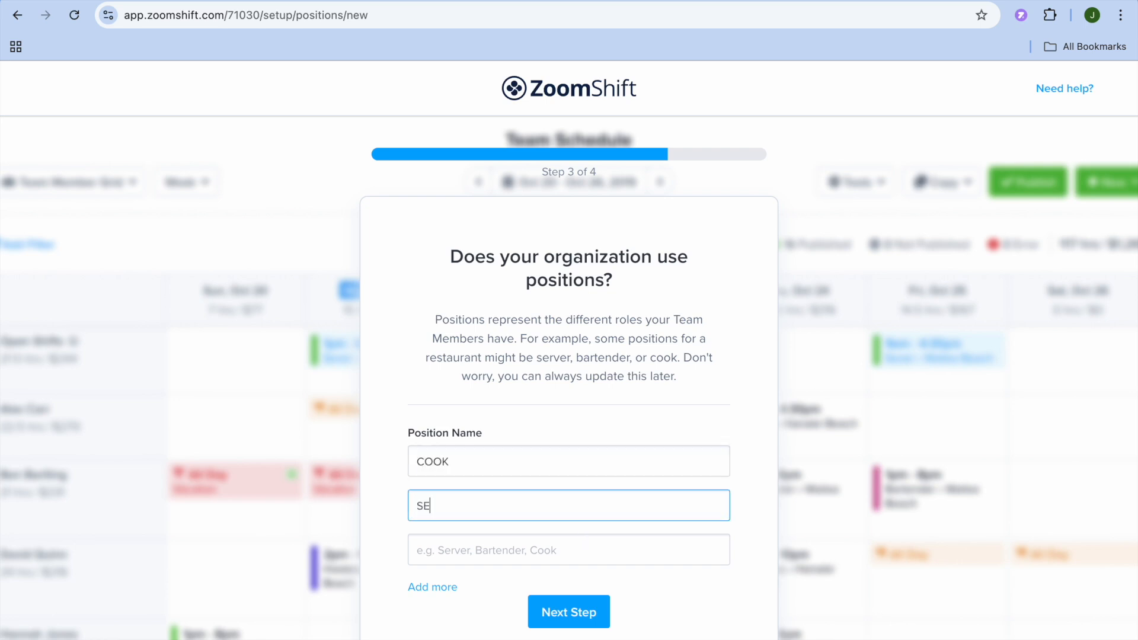
click(582, 550)
text(WAITER)
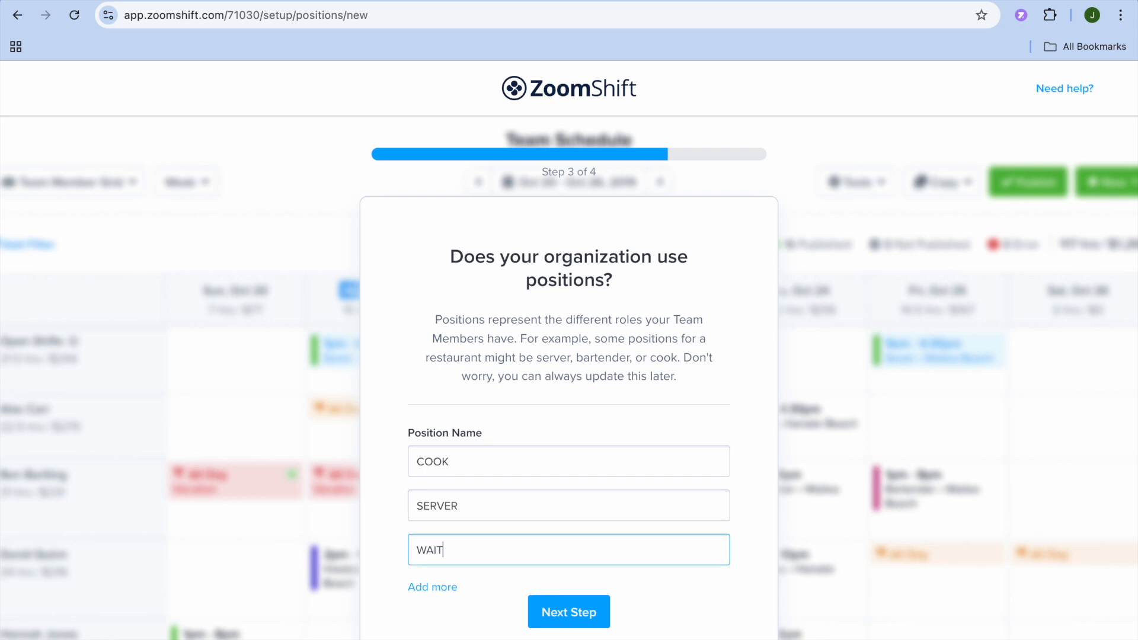
Save the positions and choose to add team members later
click(588, 624)
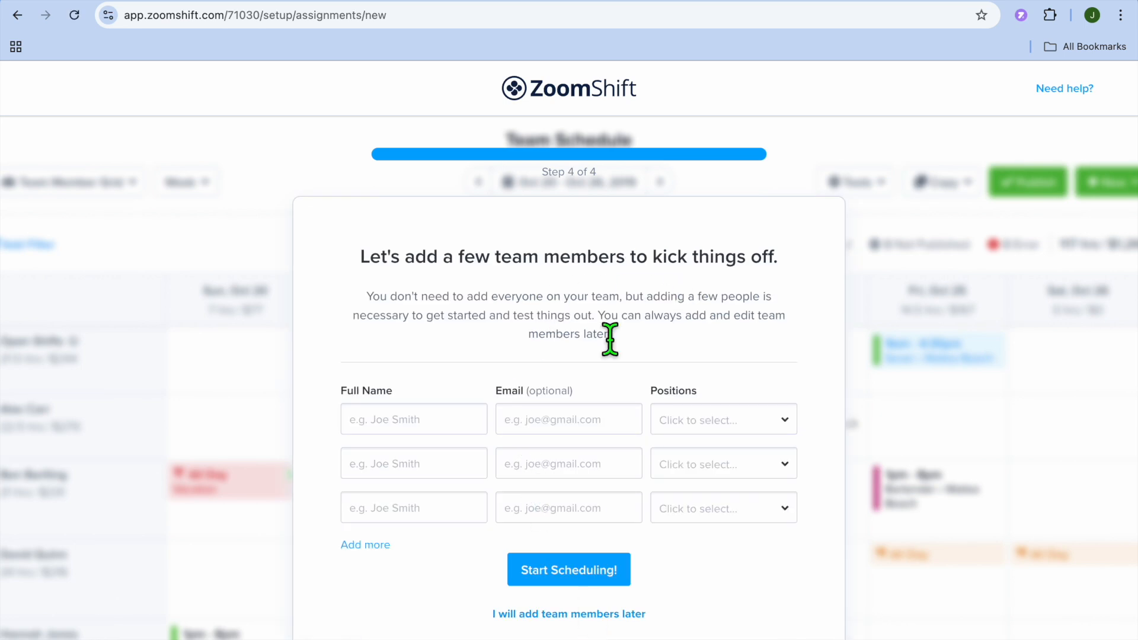
click(437, 432)
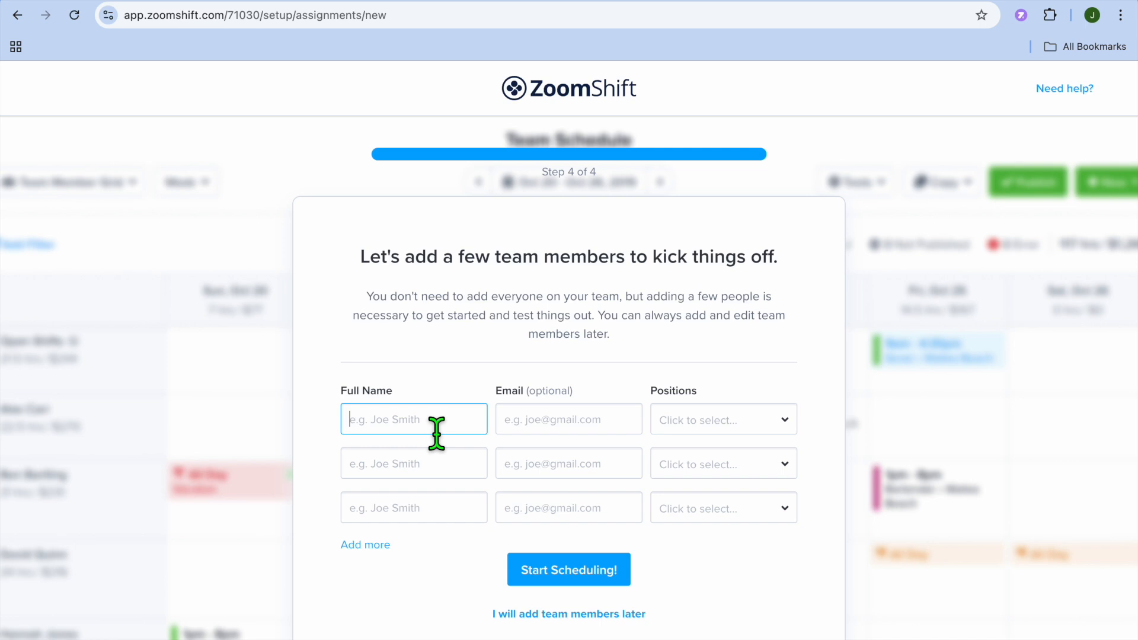
click(532, 615)
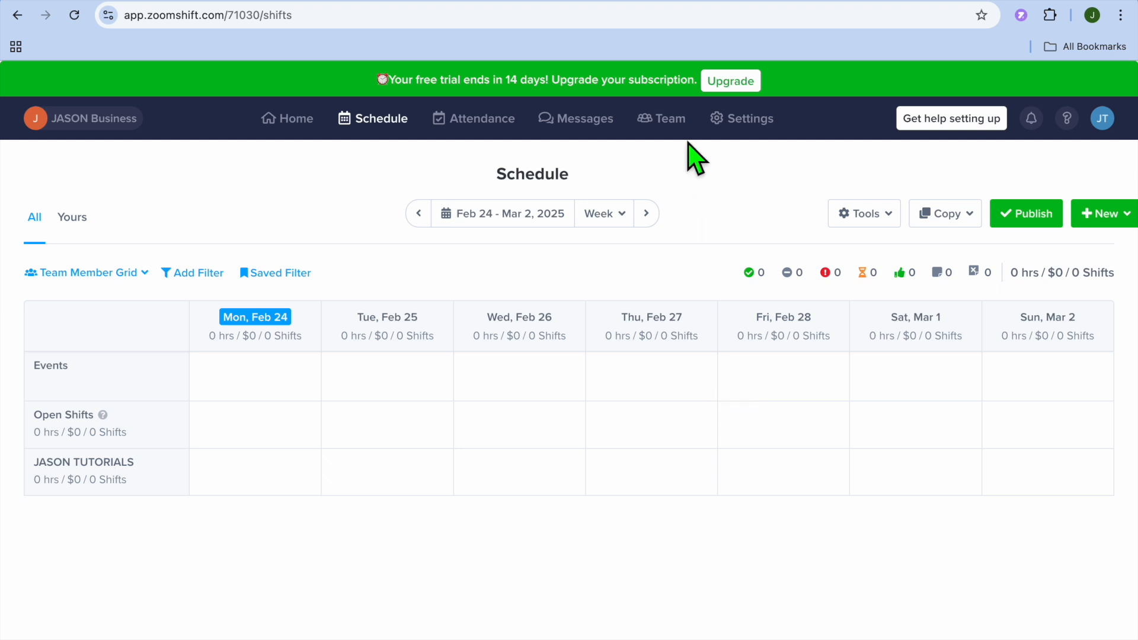
Start a new team member from saved contact details, changing the surname ending to 'TEST'
click(675, 125)
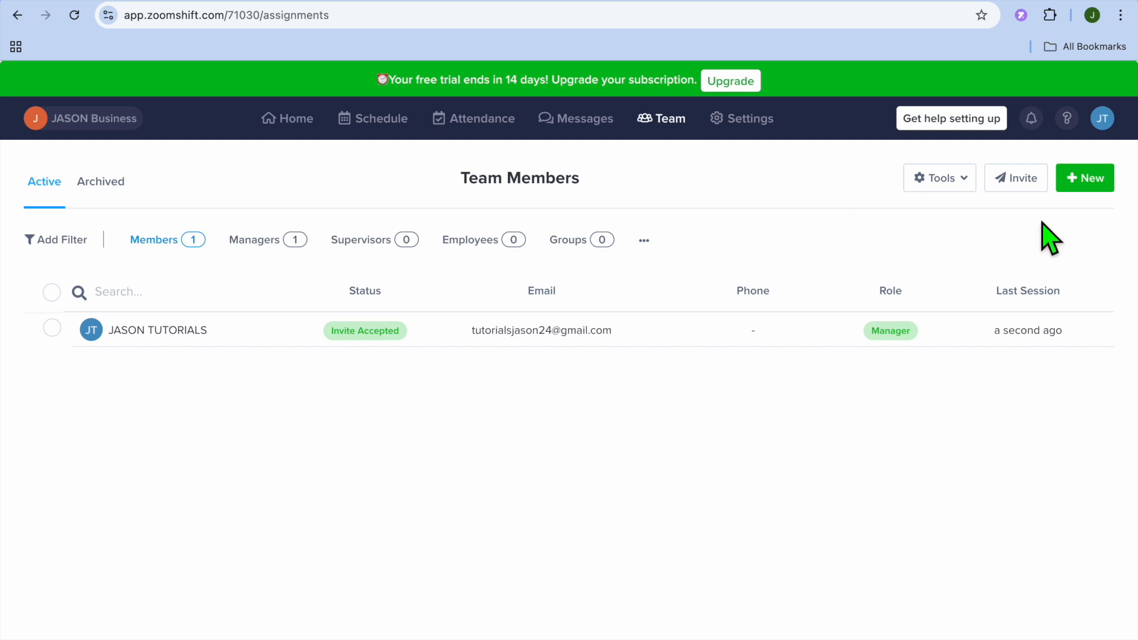
click(1091, 186)
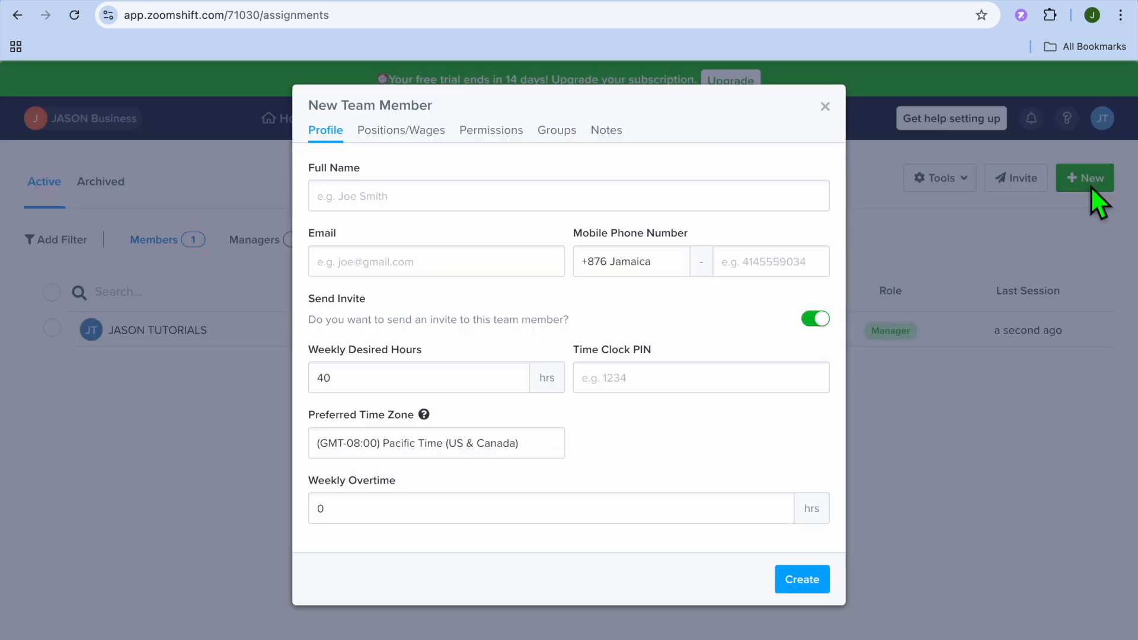
click(389, 208)
click(444, 261)
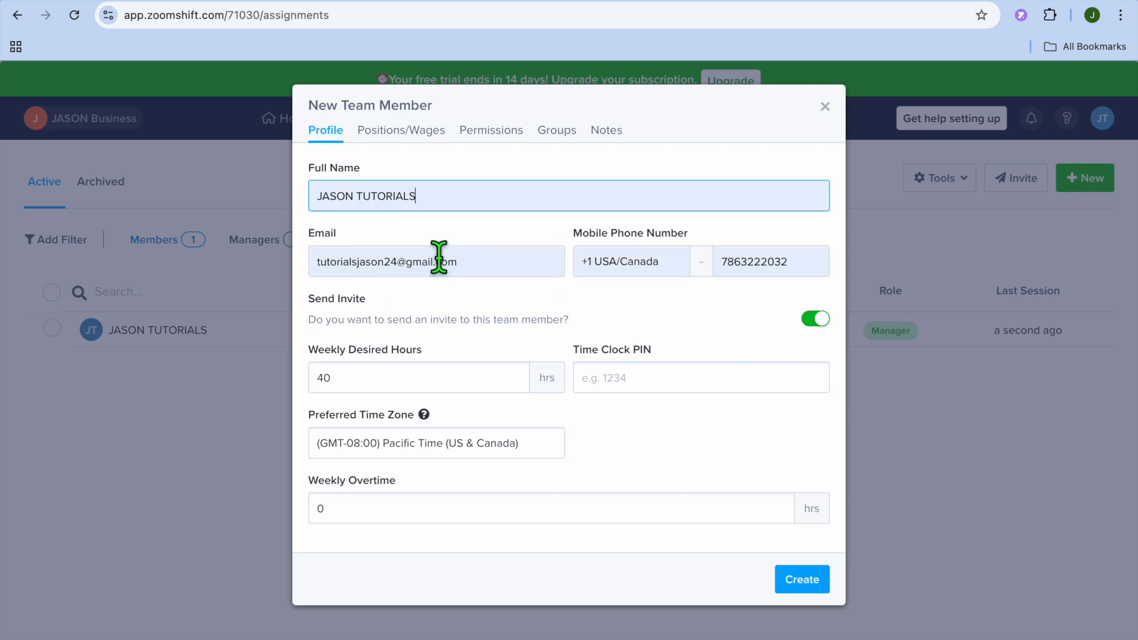
drag(416, 196, 370, 213)
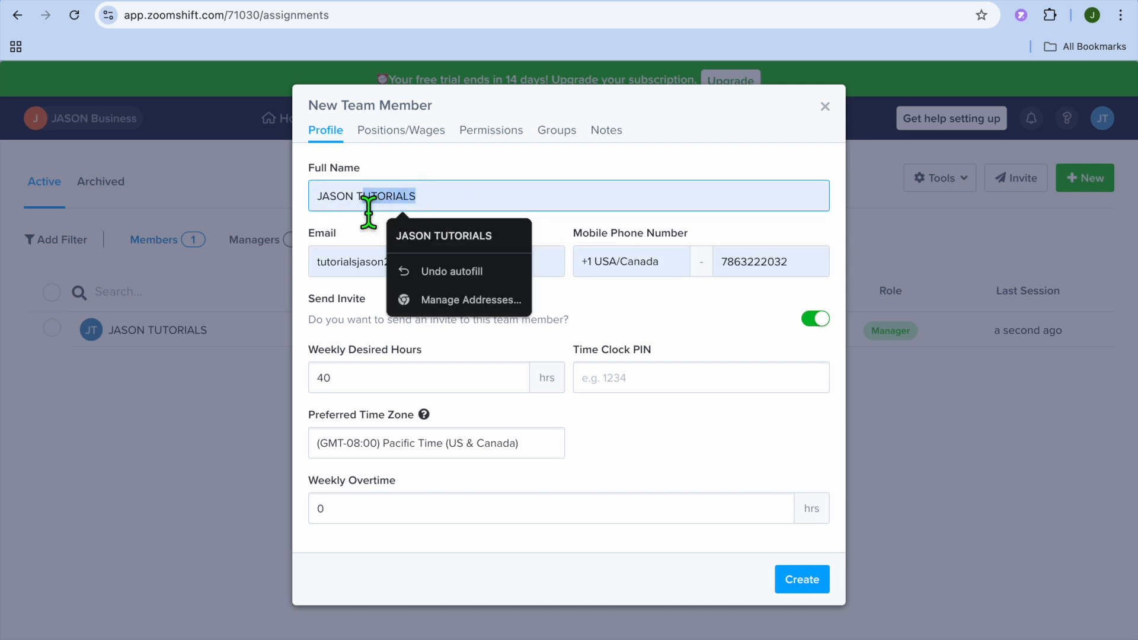
text(TEST)
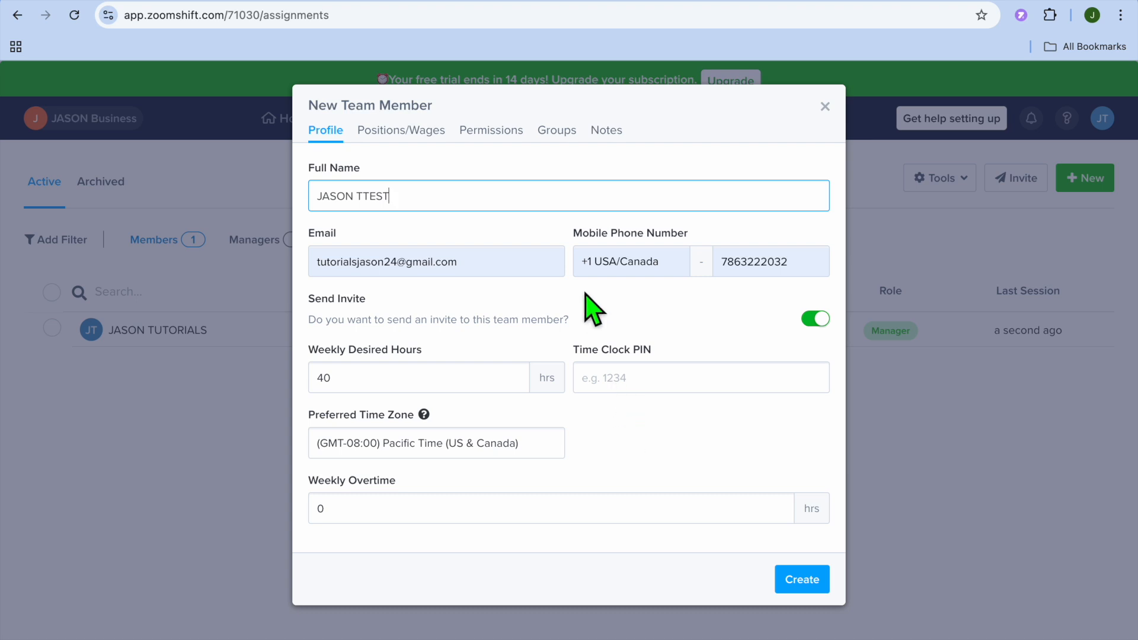
click(412, 135)
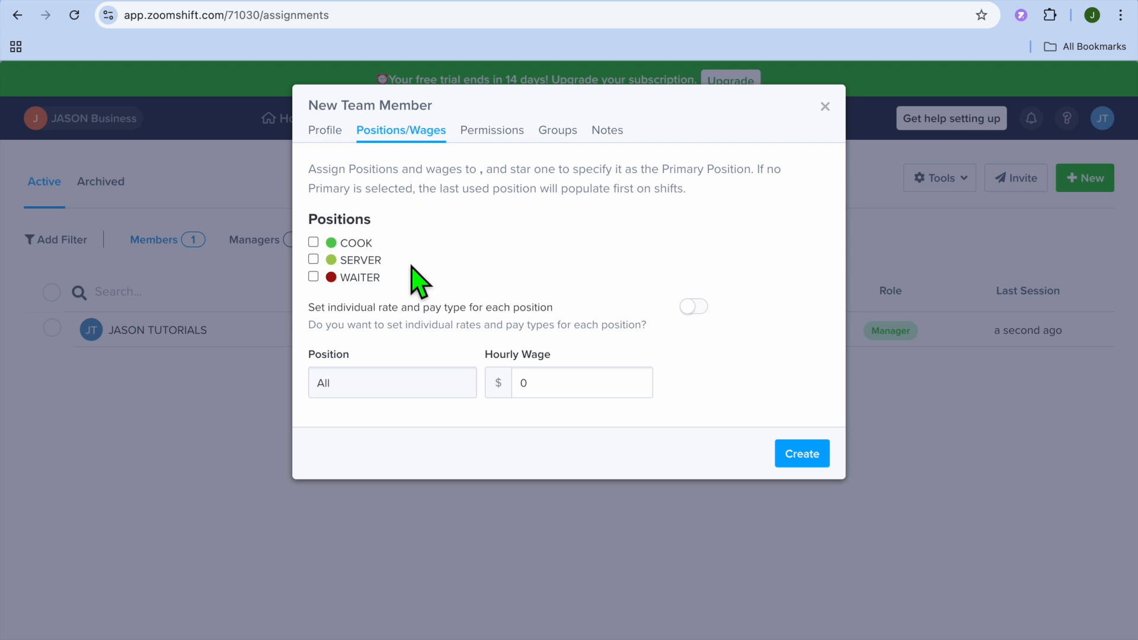
Assign the COOK position with a $12 hourly wage and review the permissions
click(314, 243)
drag(556, 396, 509, 394)
text(12)
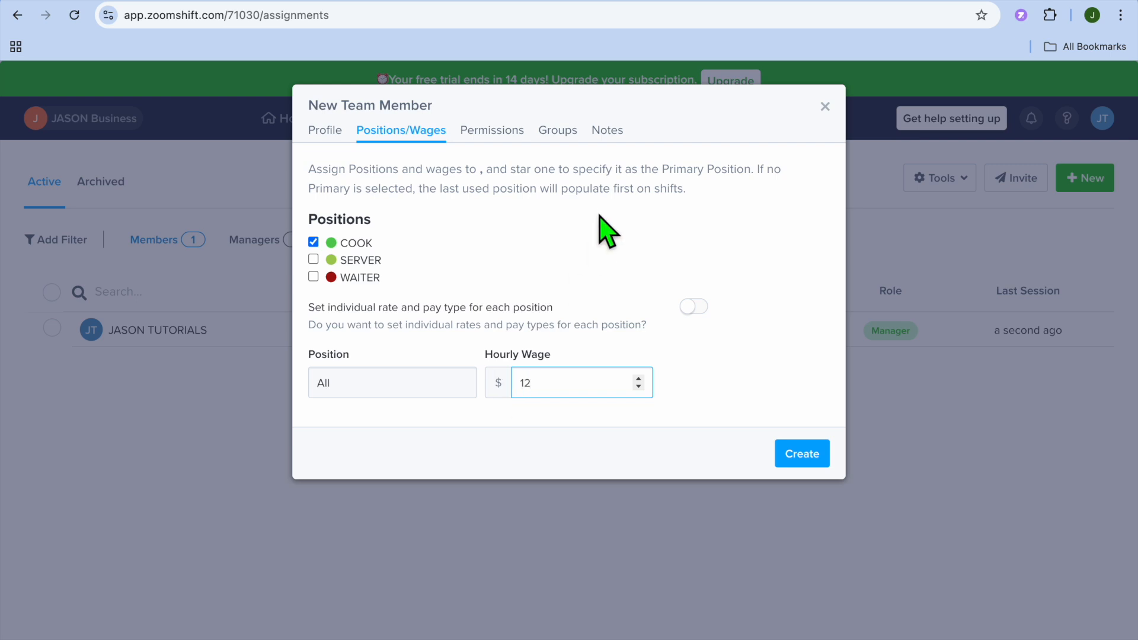
click(498, 134)
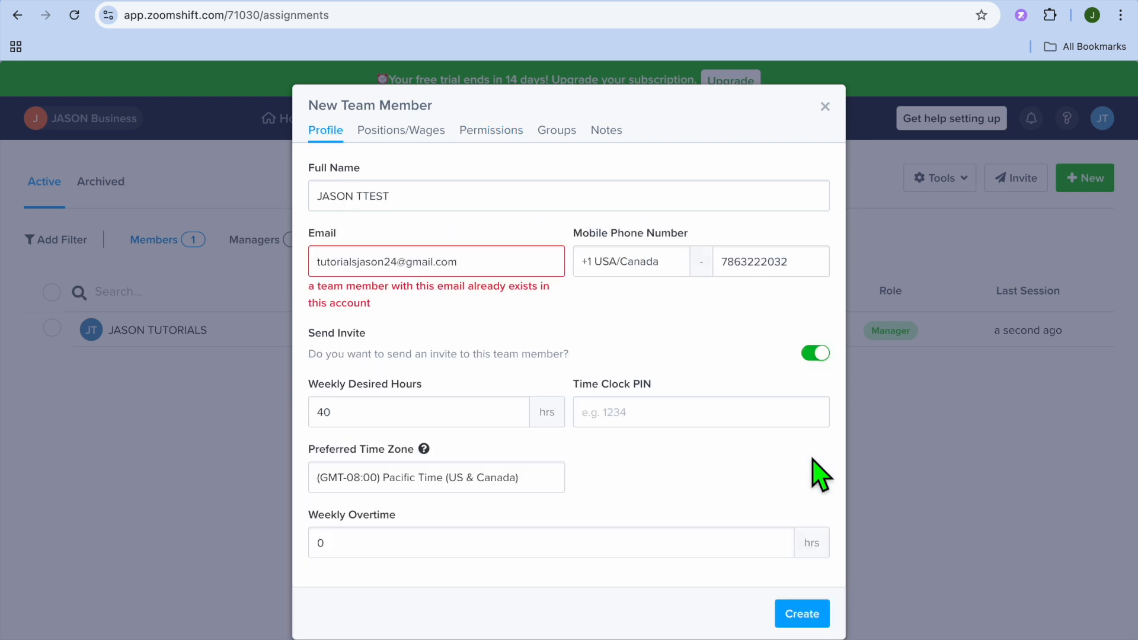
Clear the duplicate email, create the member, then inspect and close their details
click(493, 268)
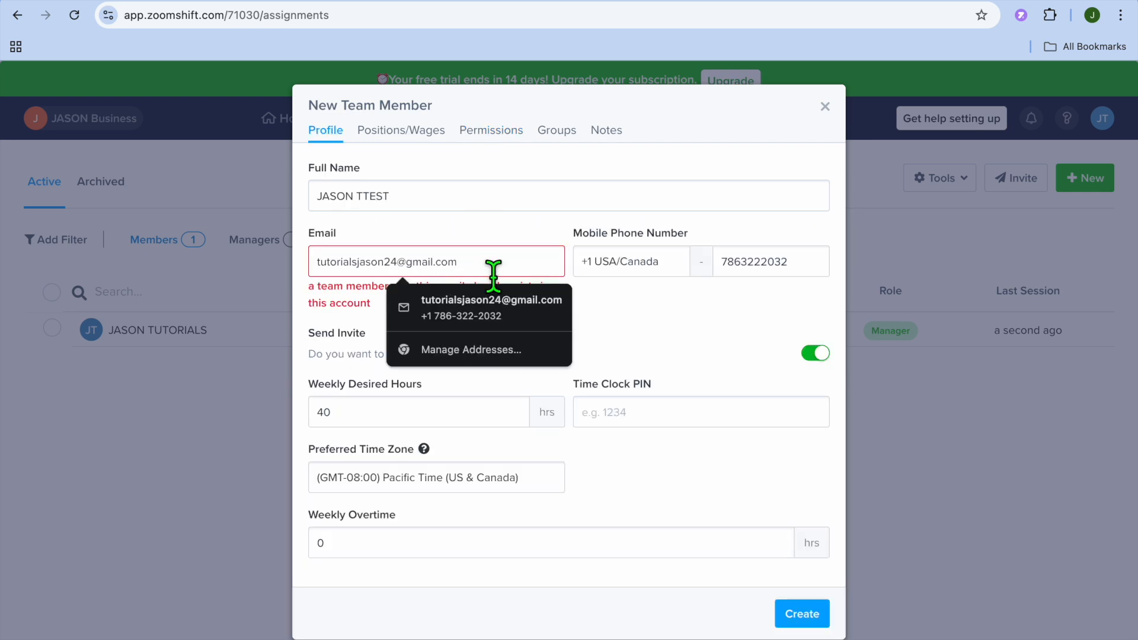
key(ctrl+a)
key(BackSpace)
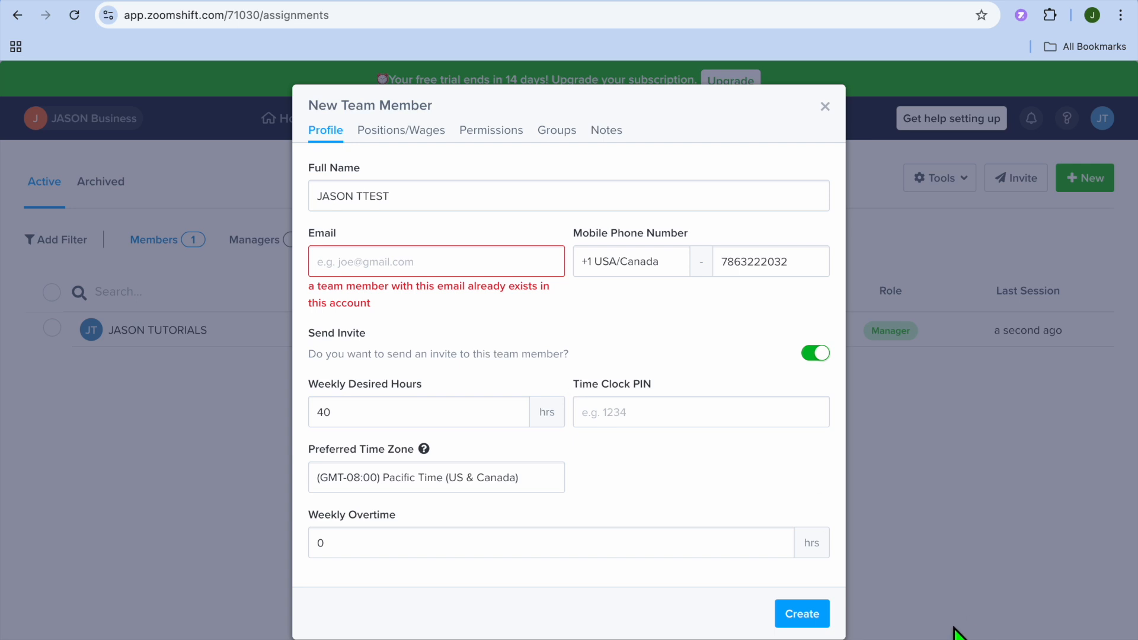
click(820, 618)
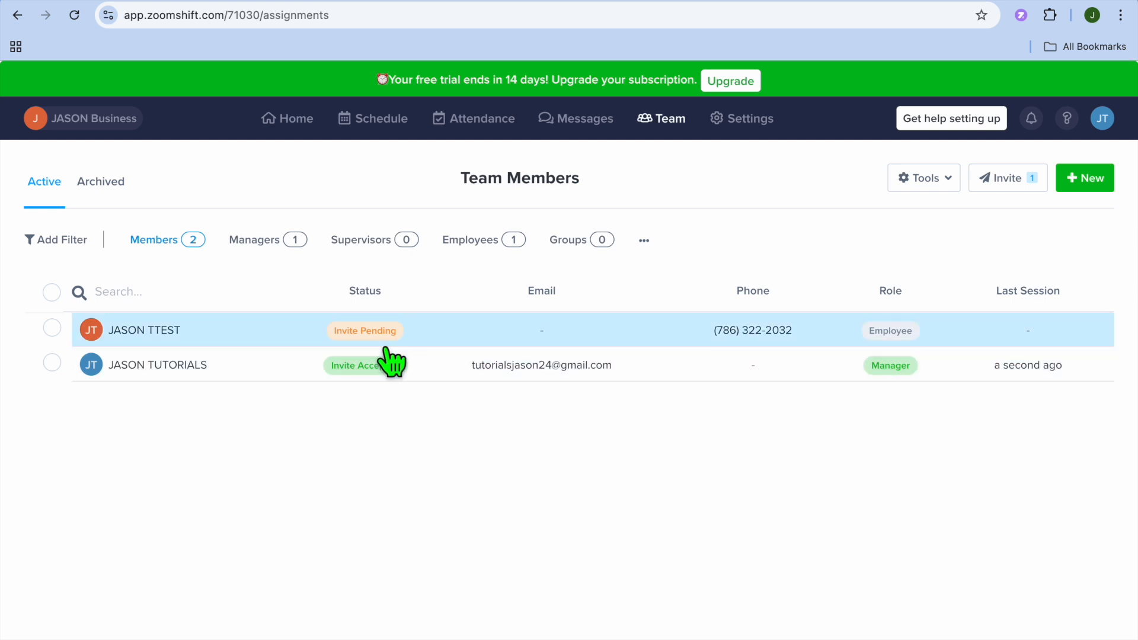
click(241, 341)
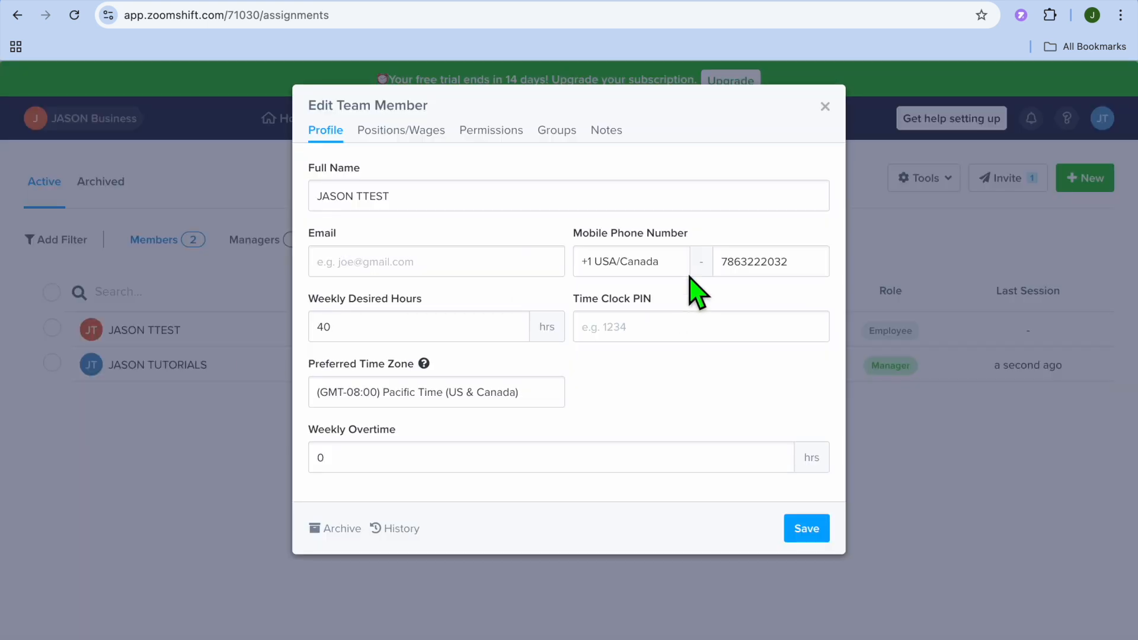
click(824, 106)
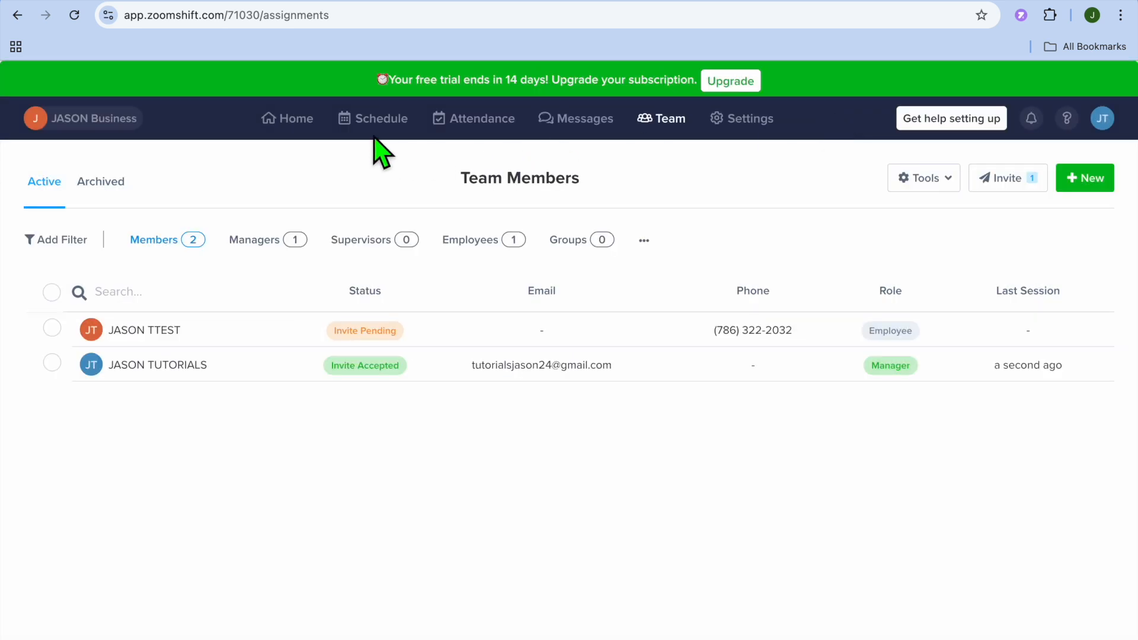
Start a new WAITER shift on Mon, Feb 24 in the weekly schedule
mouse_move(371, 128)
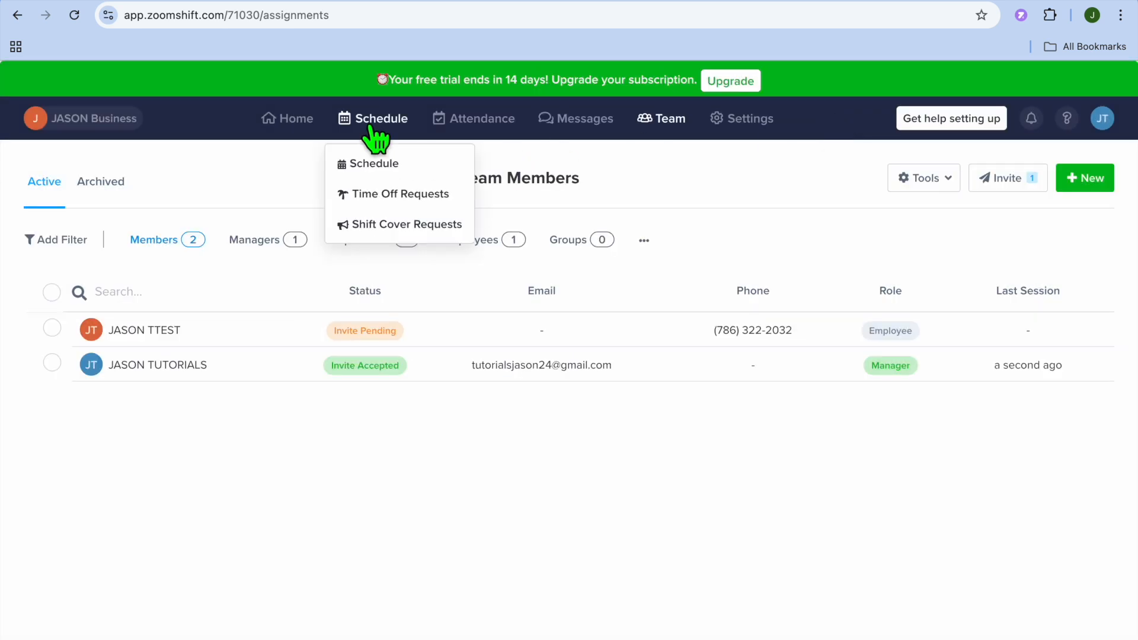
click(384, 165)
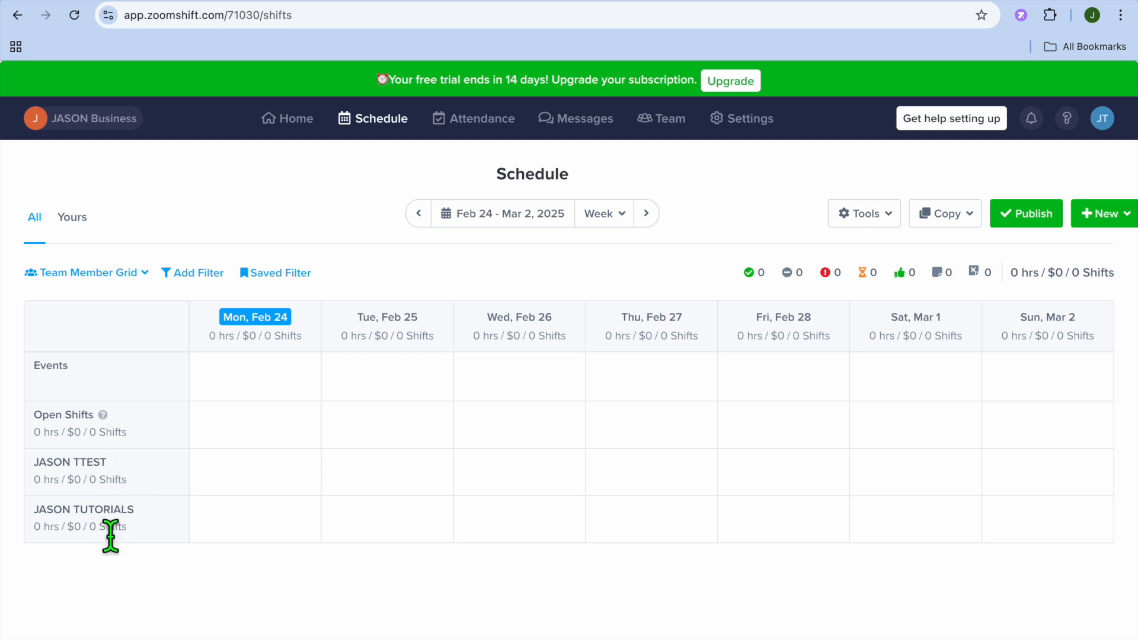
click(249, 531)
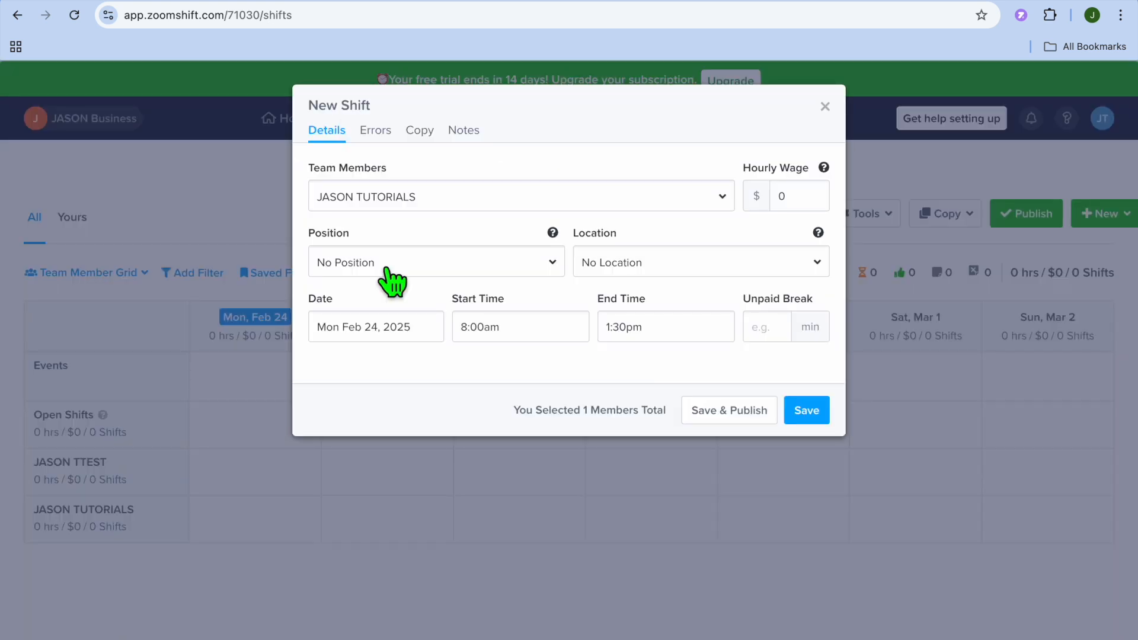
click(508, 273)
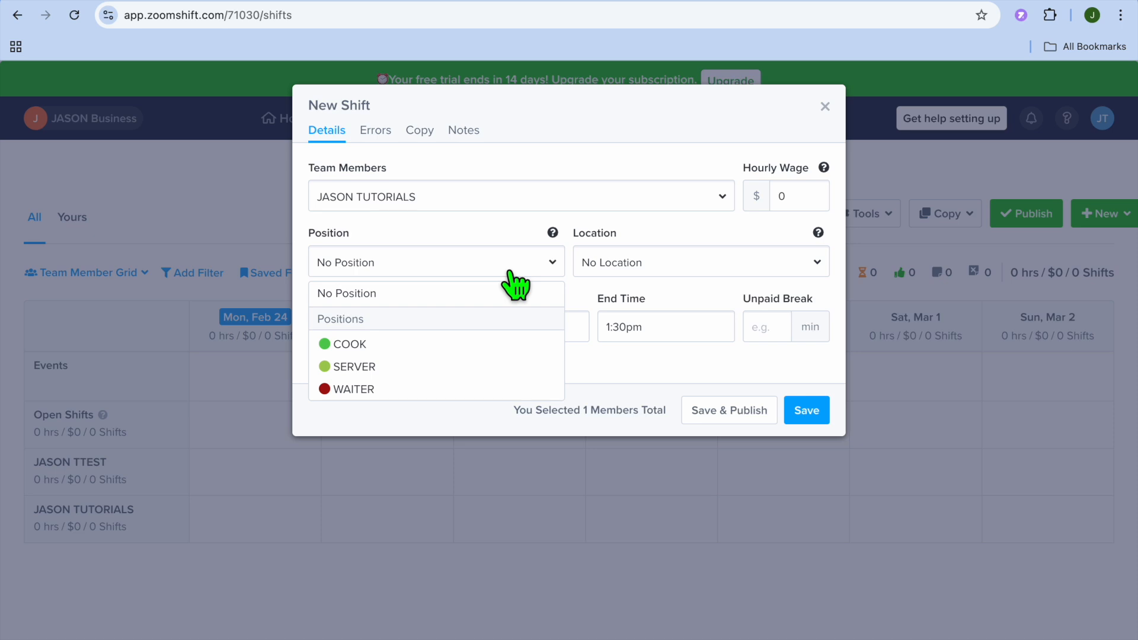
click(411, 388)
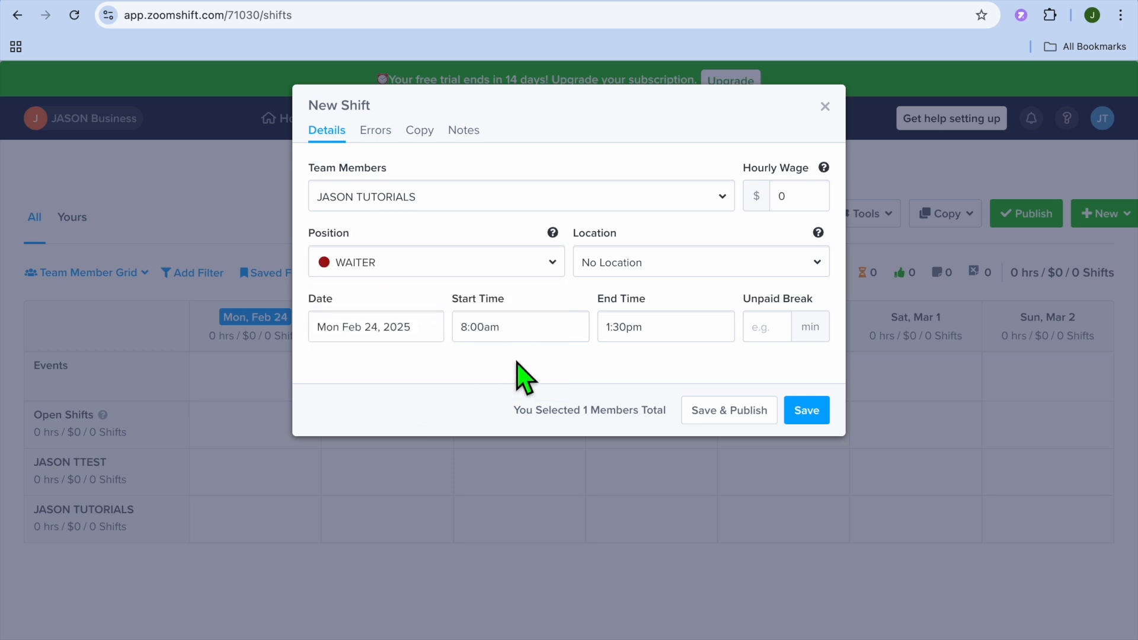
Set the shift to run from 8:00am to 3:00pm
click(525, 335)
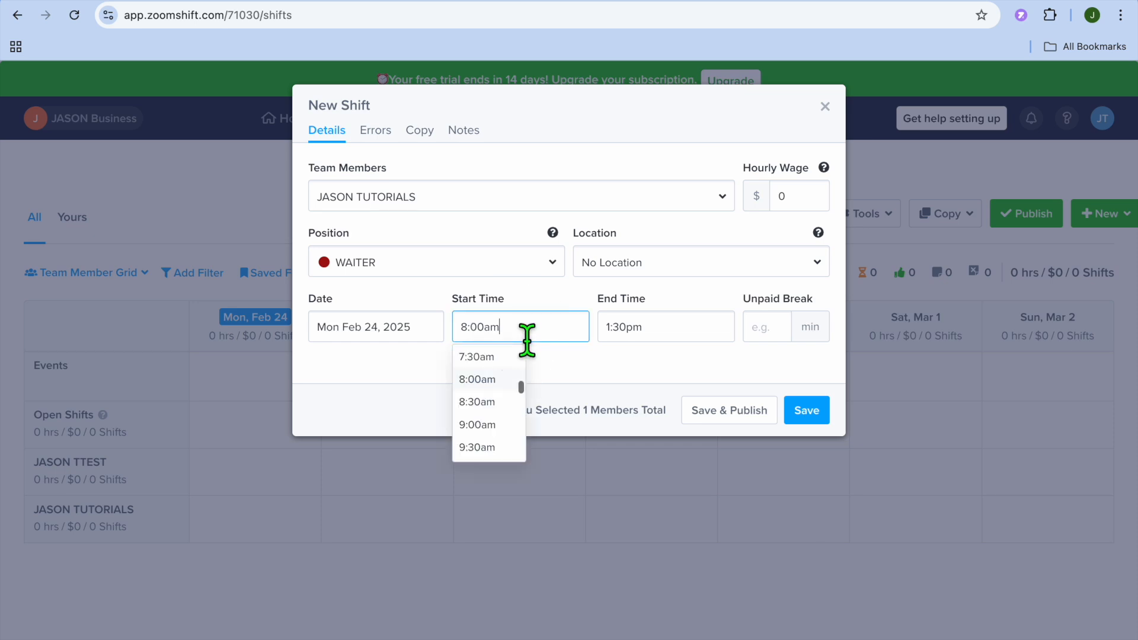
scroll(513, 436, down, 3)
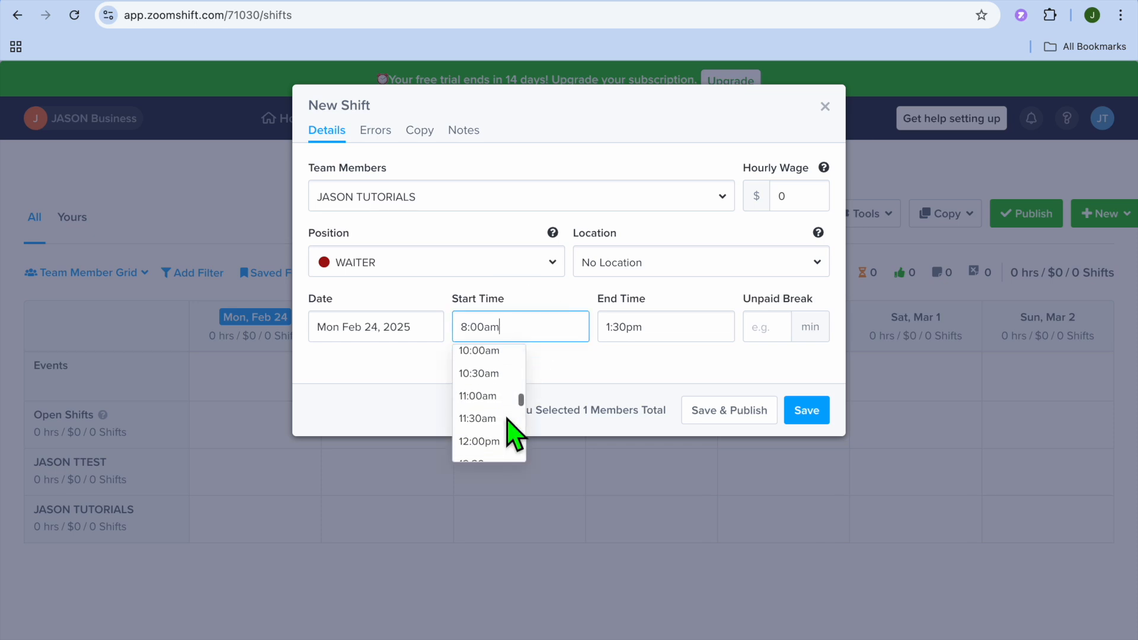
scroll(501, 453, down, 4)
scroll(500, 453, up, 15)
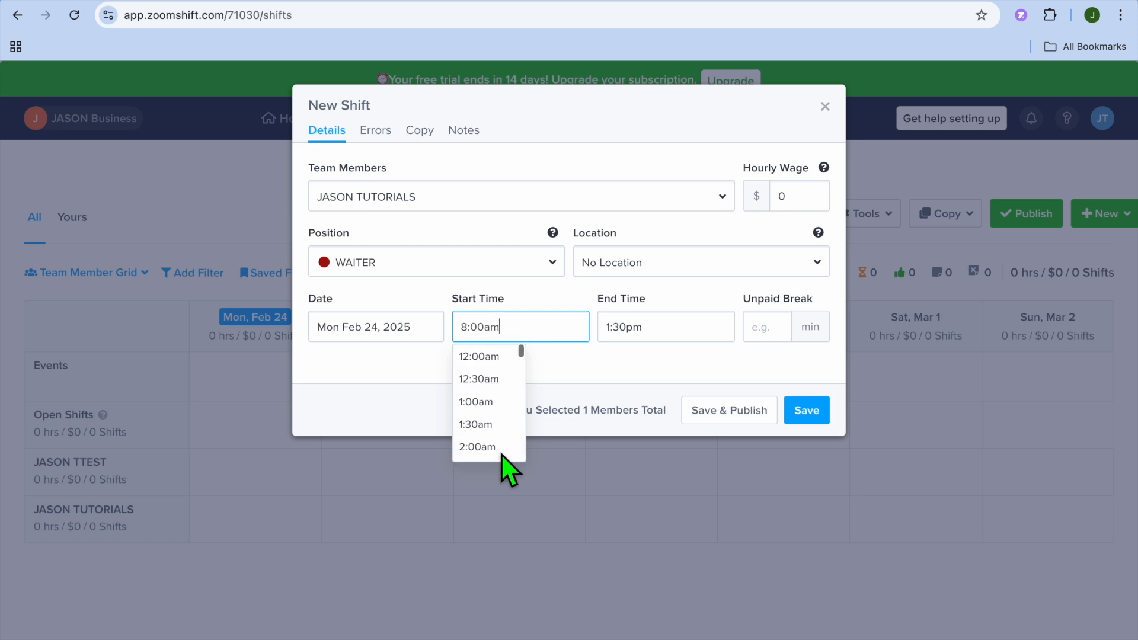
scroll(501, 453, down, 1)
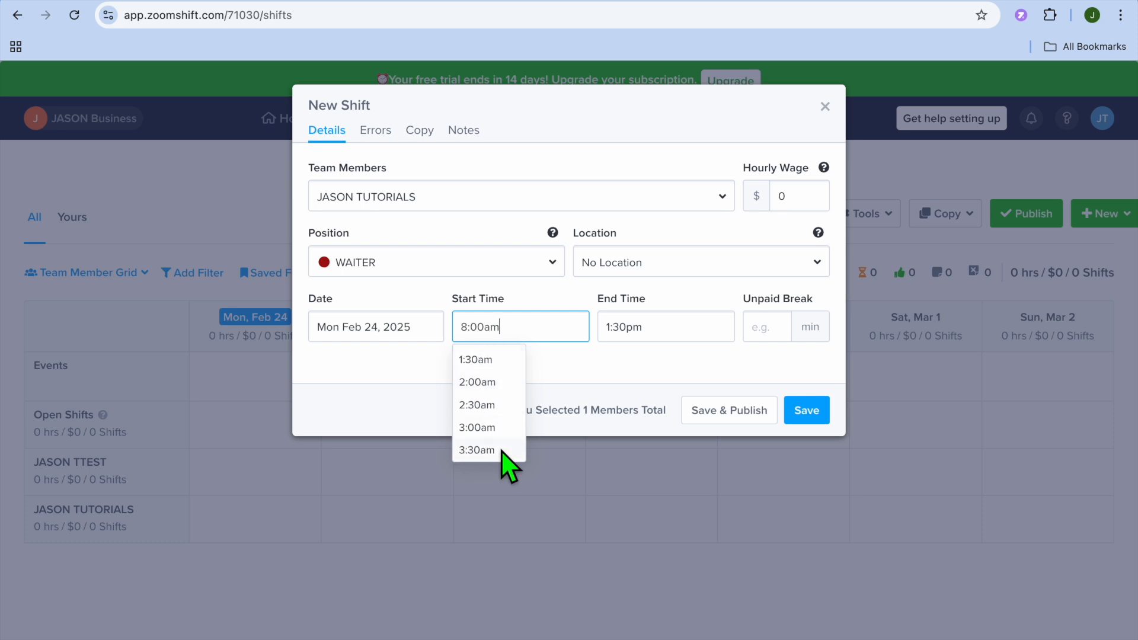
scroll(501, 453, down, 2)
scroll(501, 454, down, 2)
scroll(502, 454, down, 2)
click(497, 439)
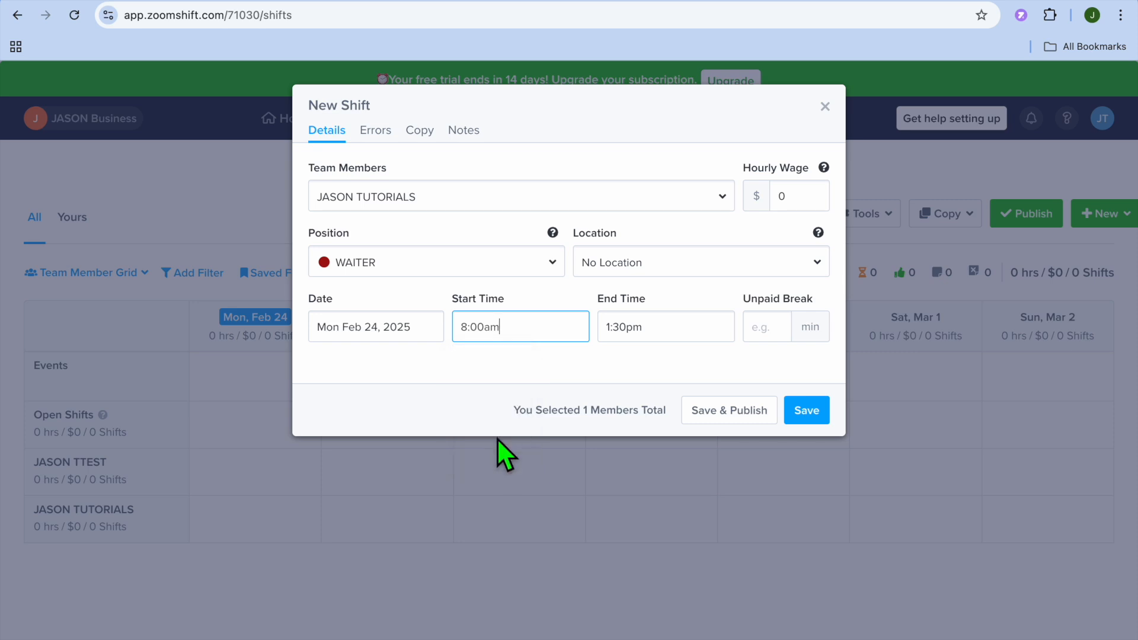
click(672, 334)
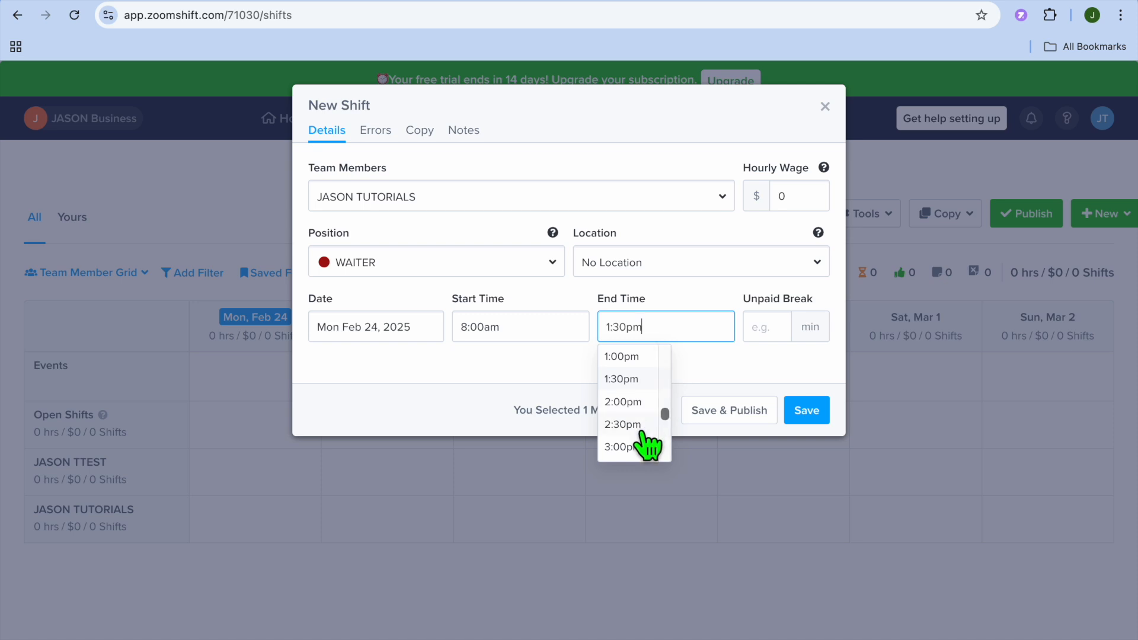
click(633, 448)
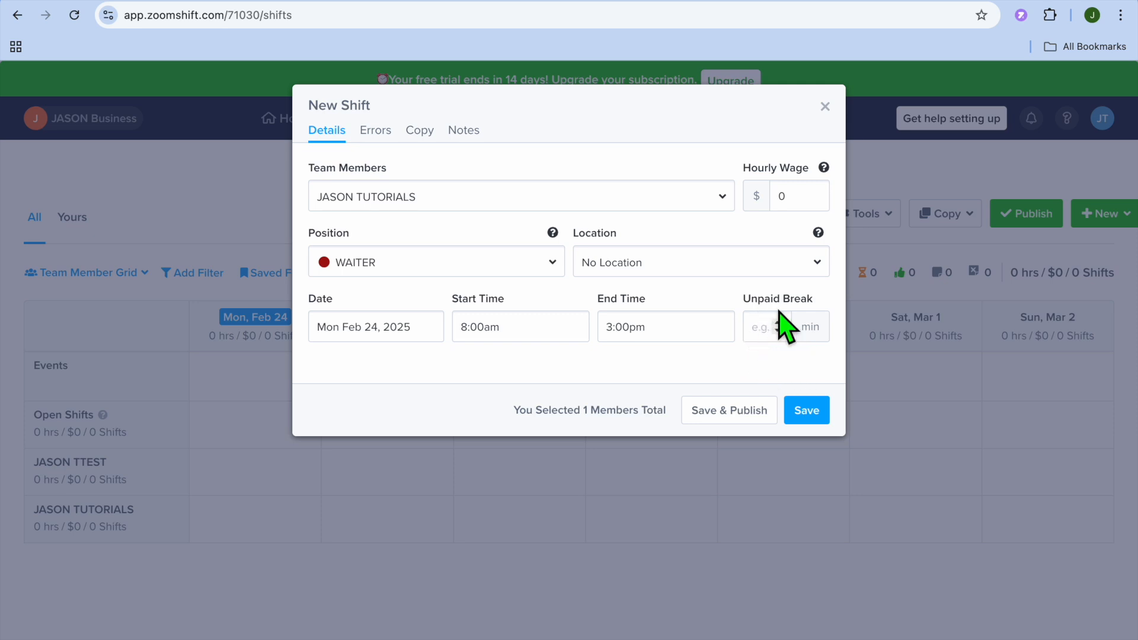
Set the hourly wage to $8 and save and publish the shift
click(804, 204)
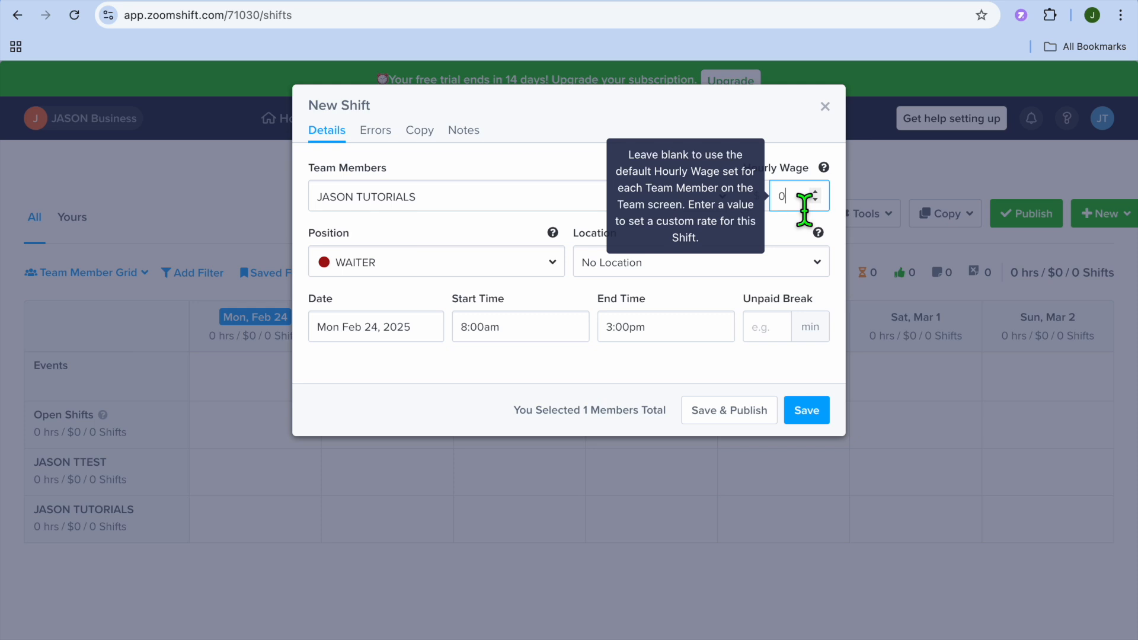
key(BackSpace)
click(761, 375)
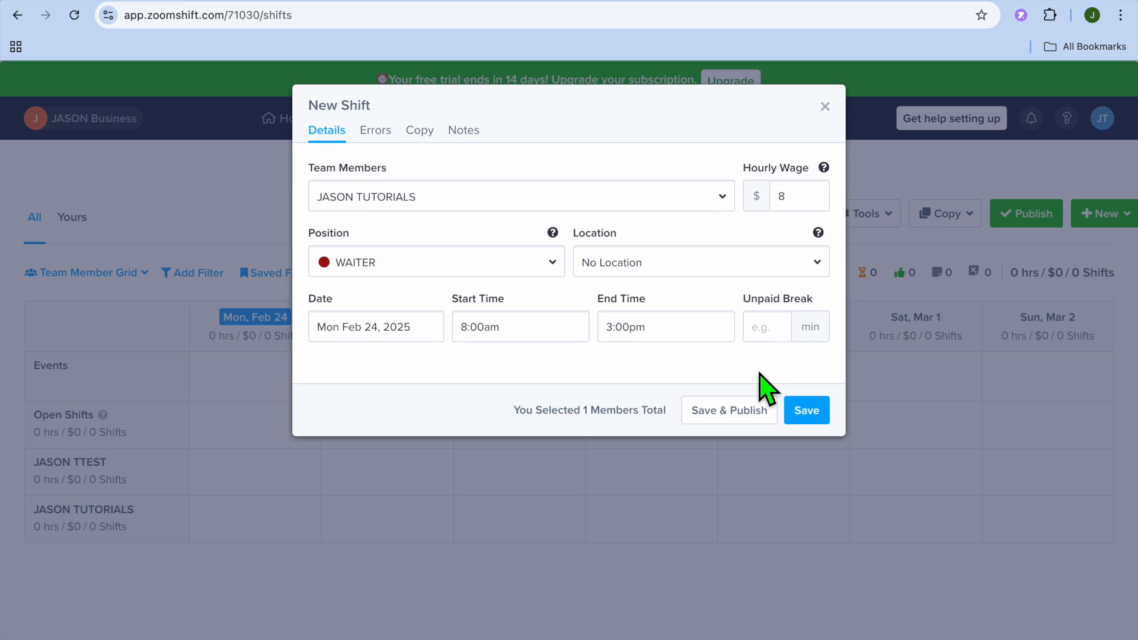
click(730, 409)
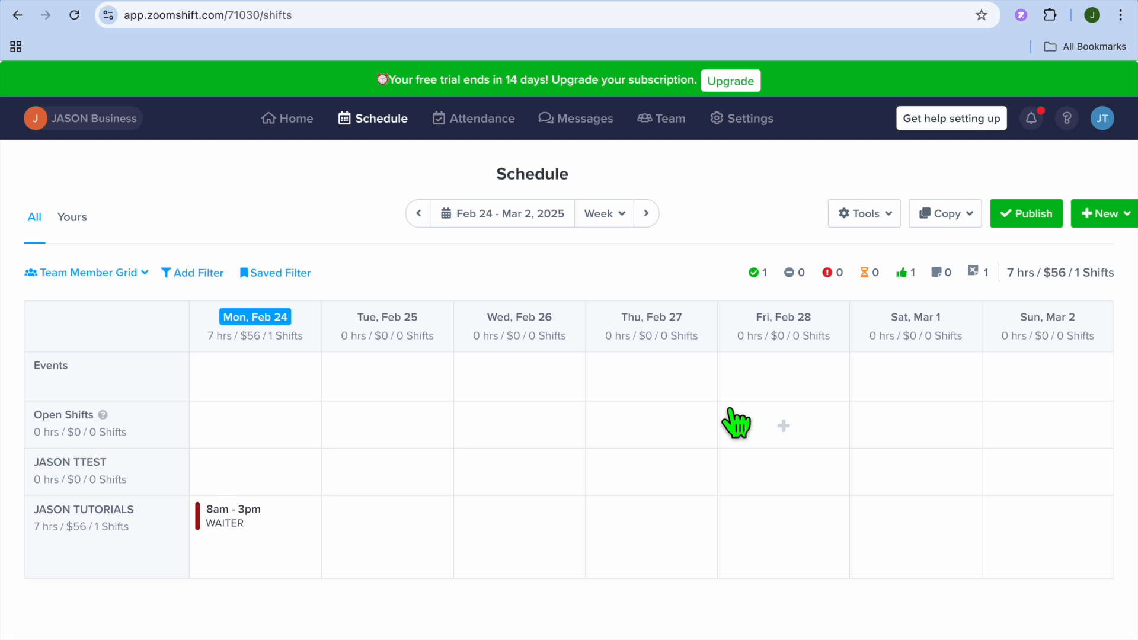
click(256, 525)
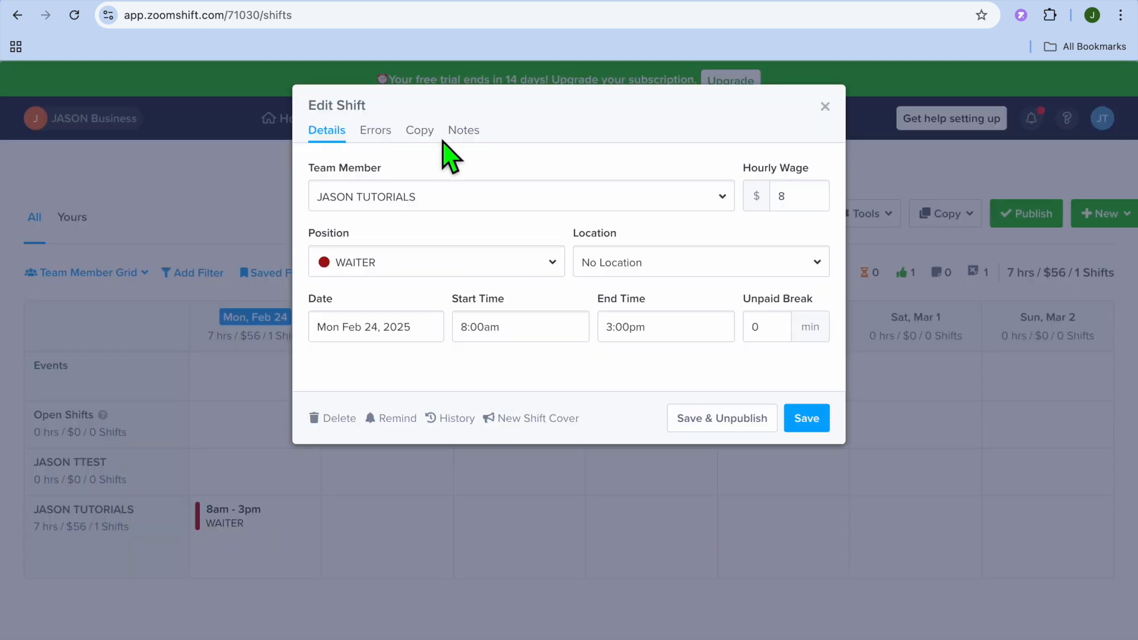
Copy the Monday WAITER shift to Tuesday, Wednesday, Thursday, Friday and Saturday
click(422, 131)
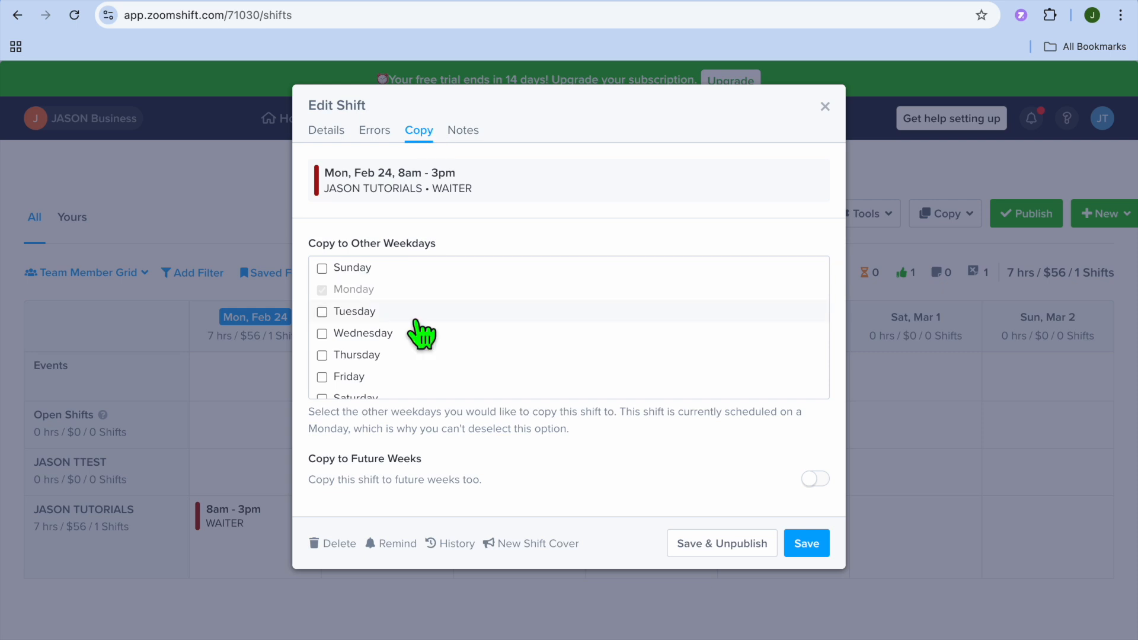
click(356, 313)
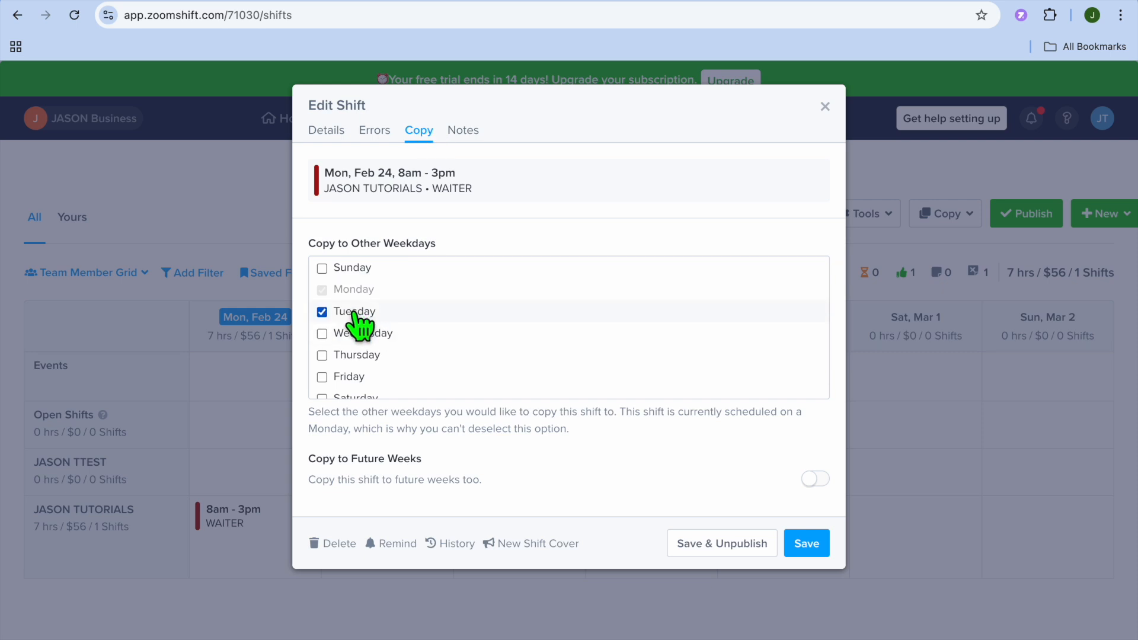
click(359, 335)
click(357, 356)
click(359, 377)
scroll(356, 384, down, 1)
click(358, 390)
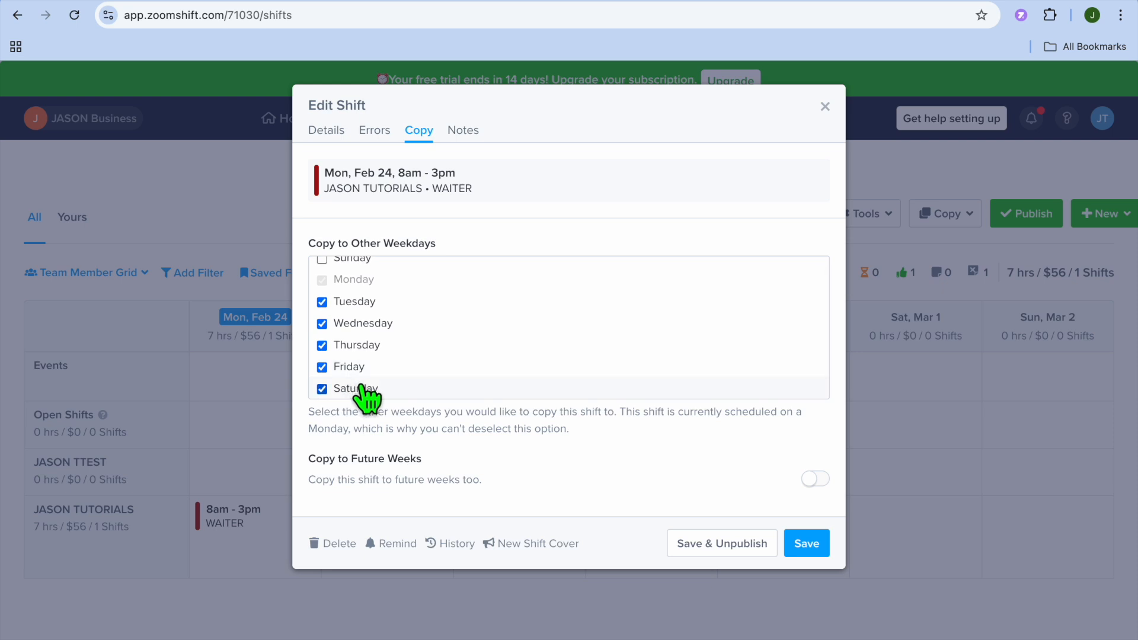
click(754, 554)
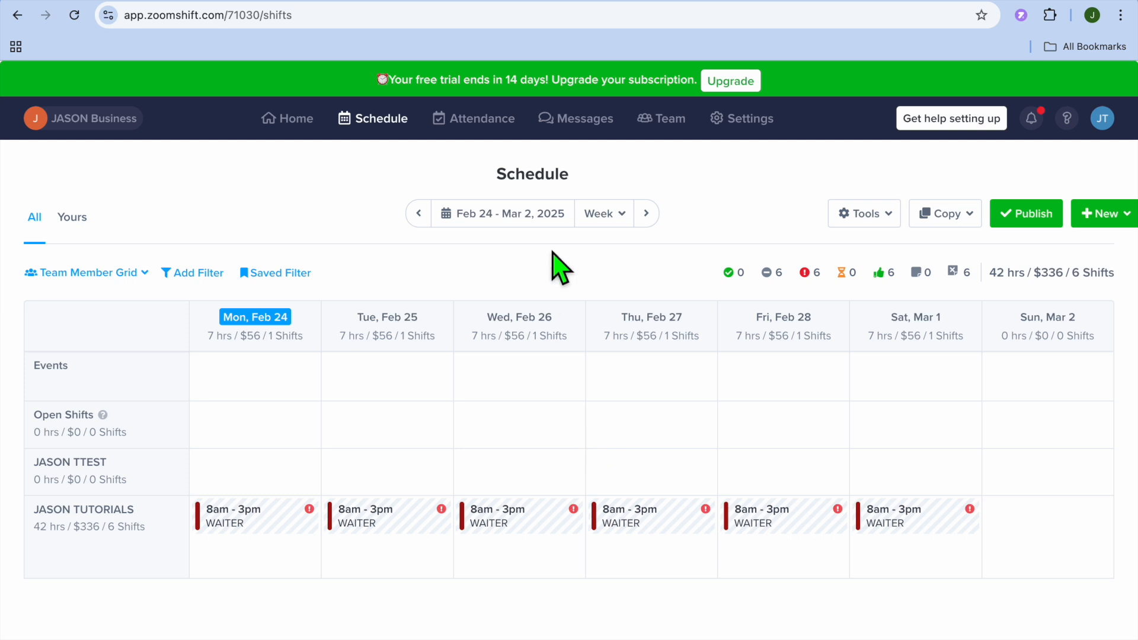
click(483, 119)
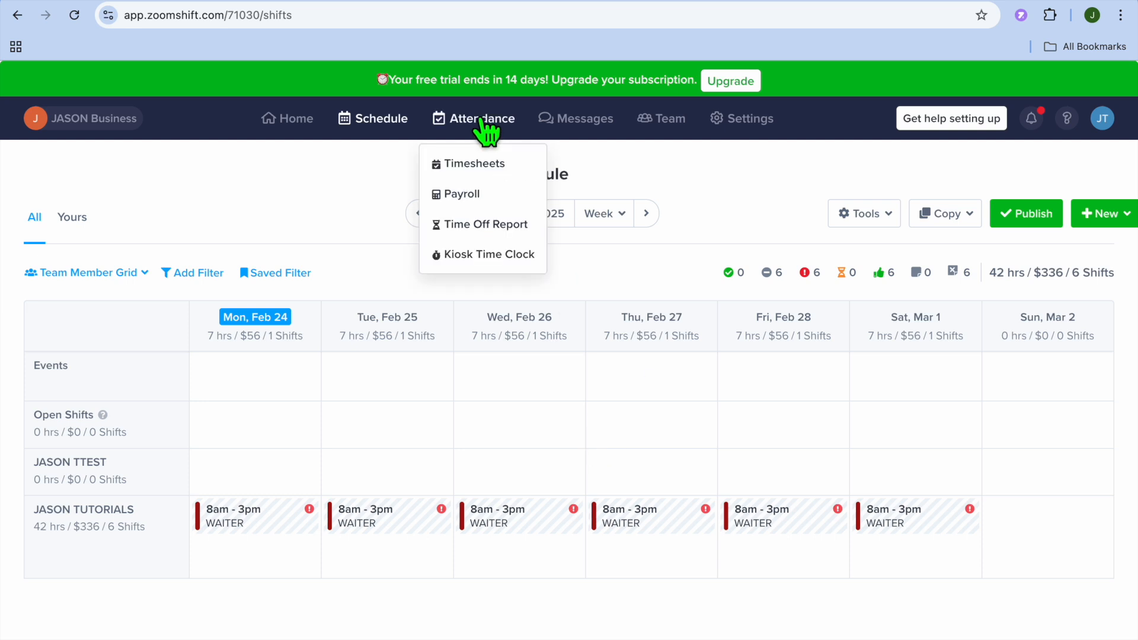
Review the Timesheets, Payroll summary and Kiosk Time Clock pages
click(500, 161)
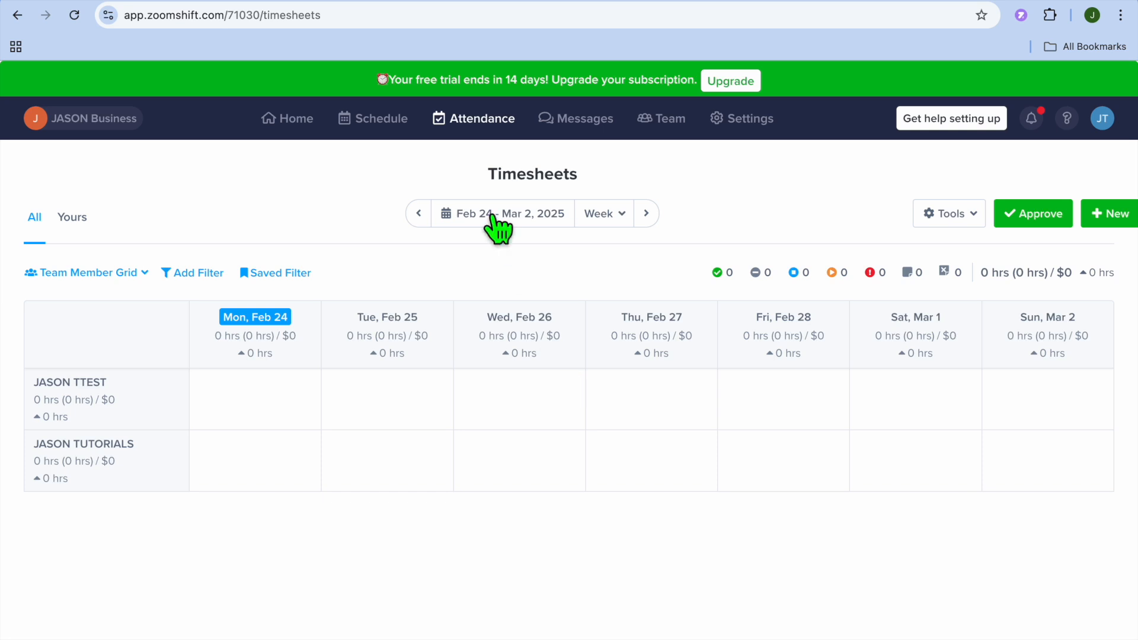
click(474, 140)
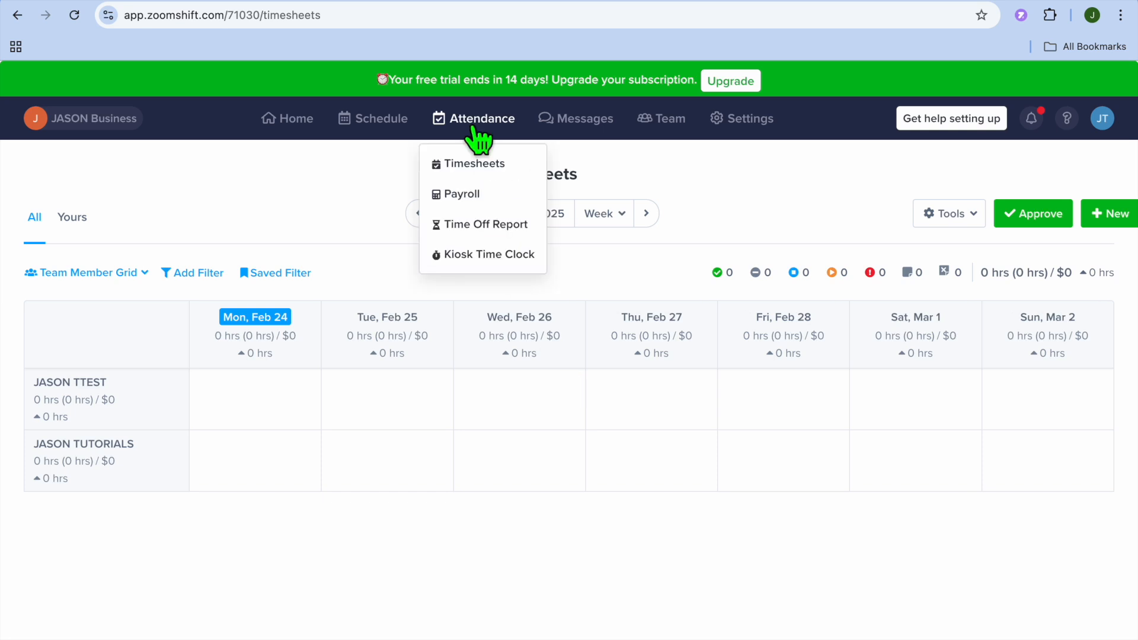
click(471, 192)
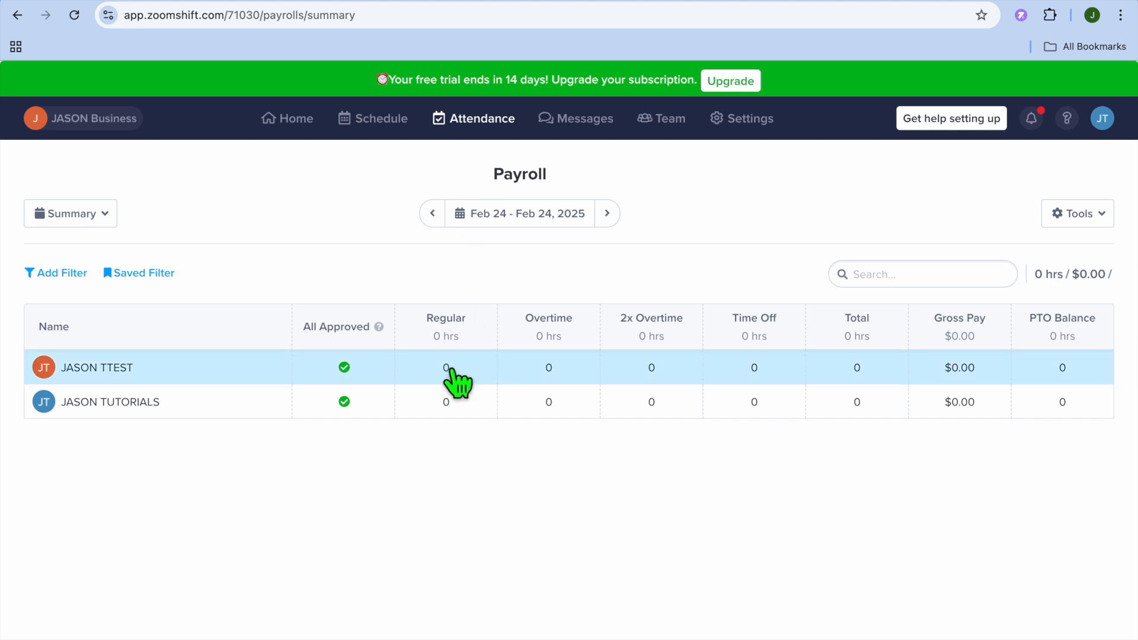
click(483, 122)
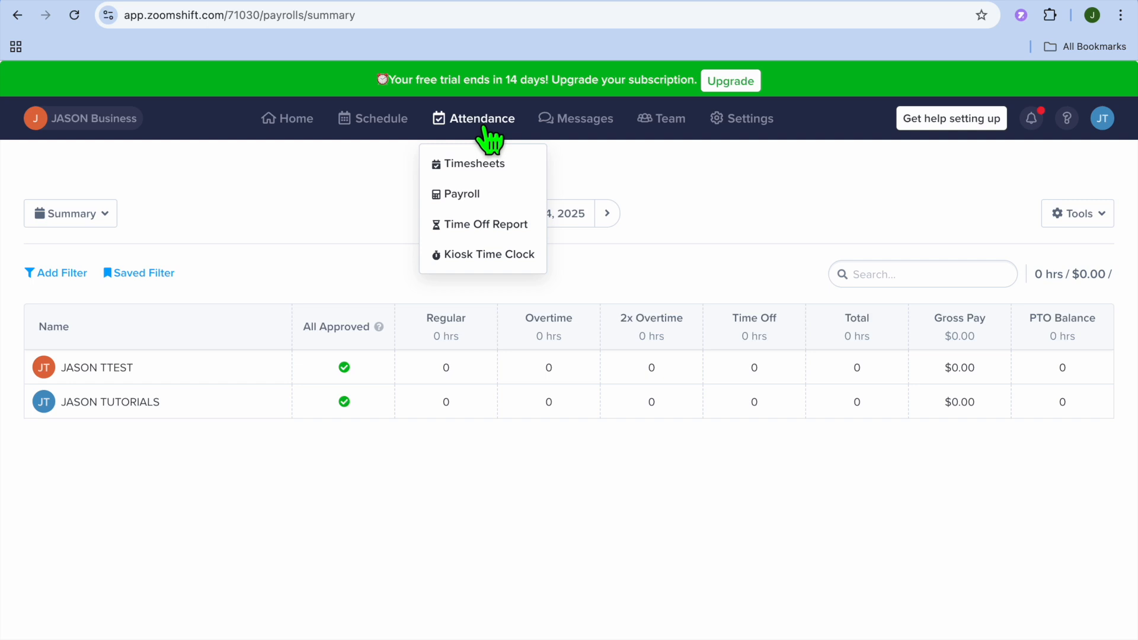
click(514, 256)
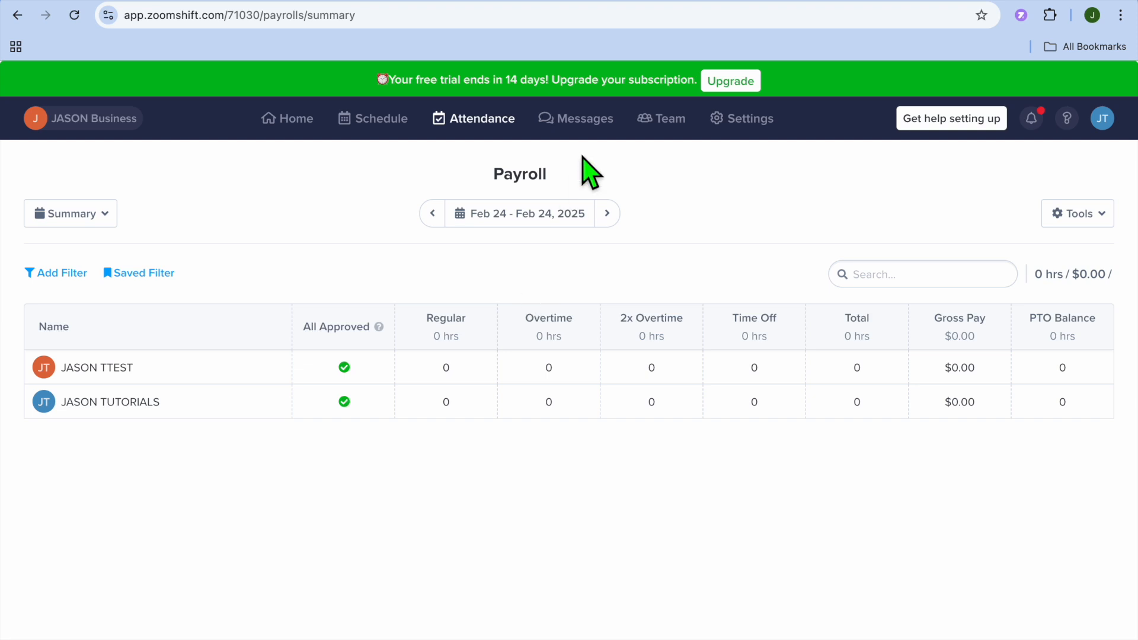
click(578, 121)
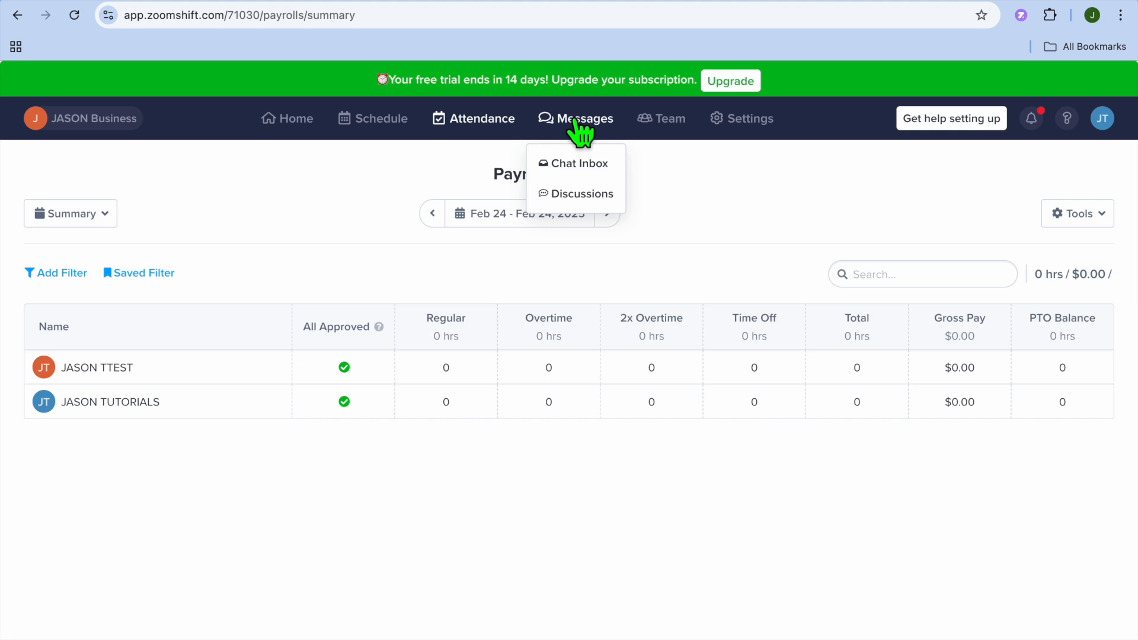
Check the empty Chat Inbox, then scroll through the Home dashboard's upcoming WAITER shifts
click(581, 165)
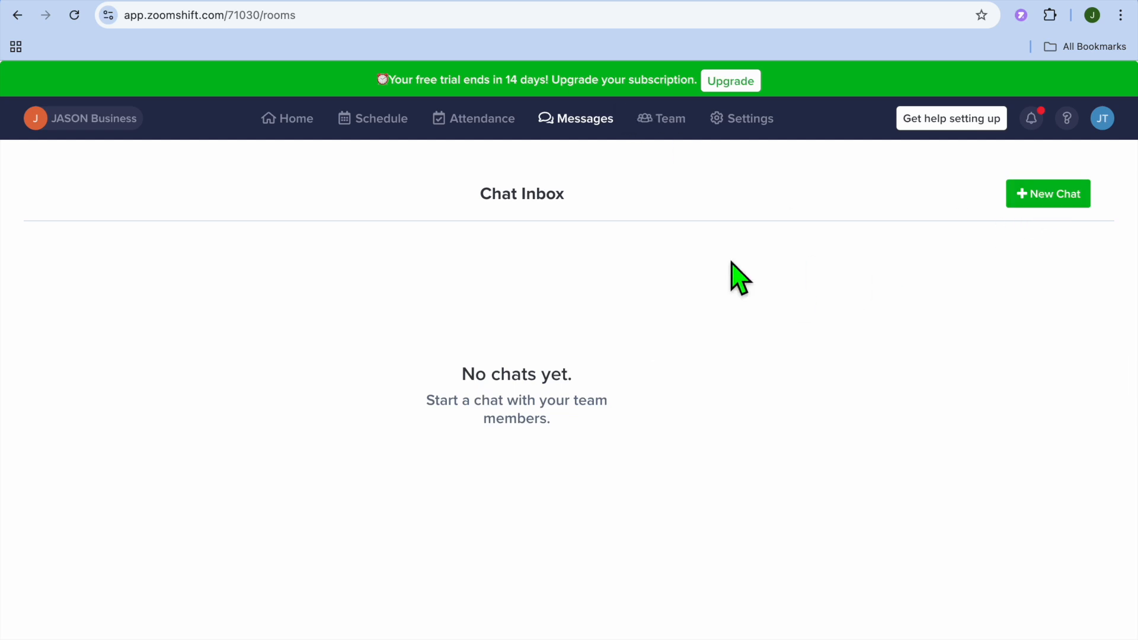
click(291, 126)
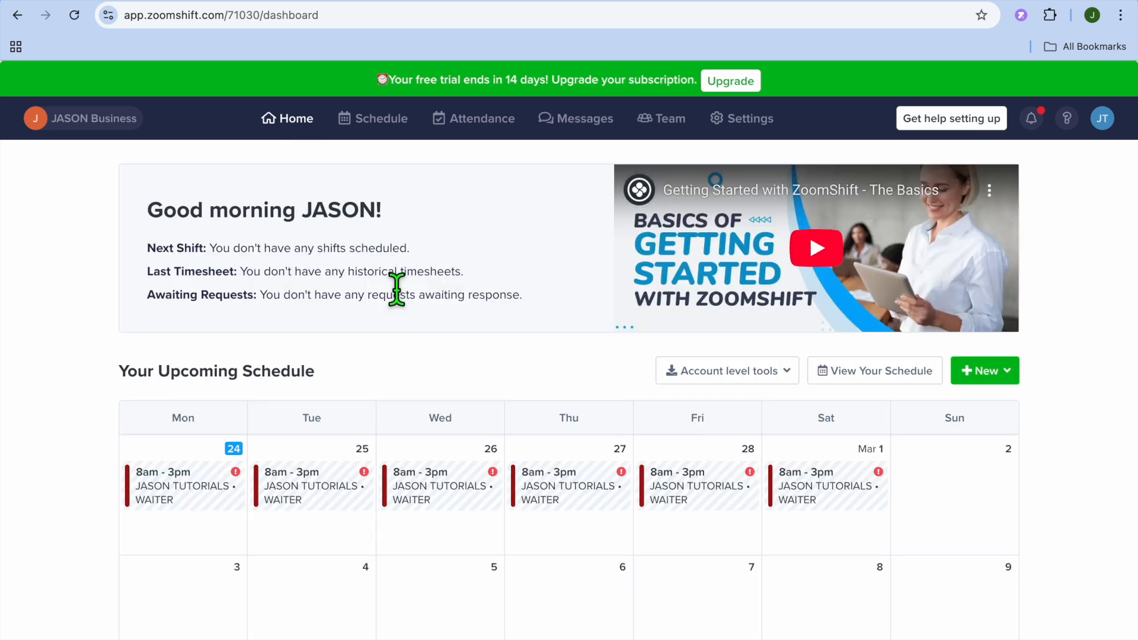
scroll(396, 289, down, 2)
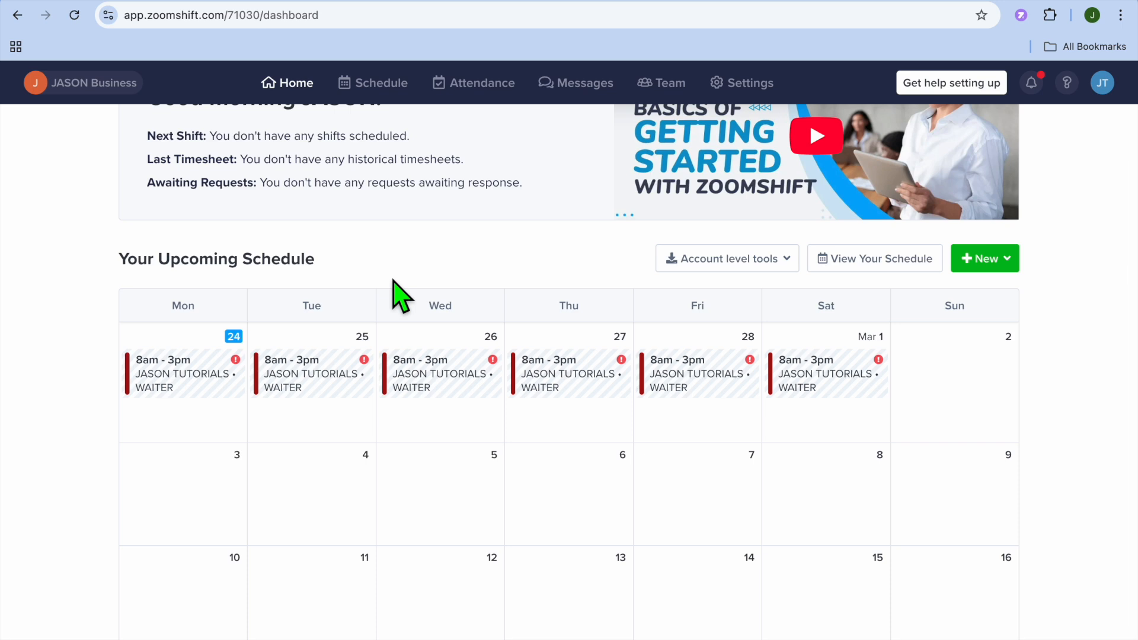
scroll(401, 296, down, 1)
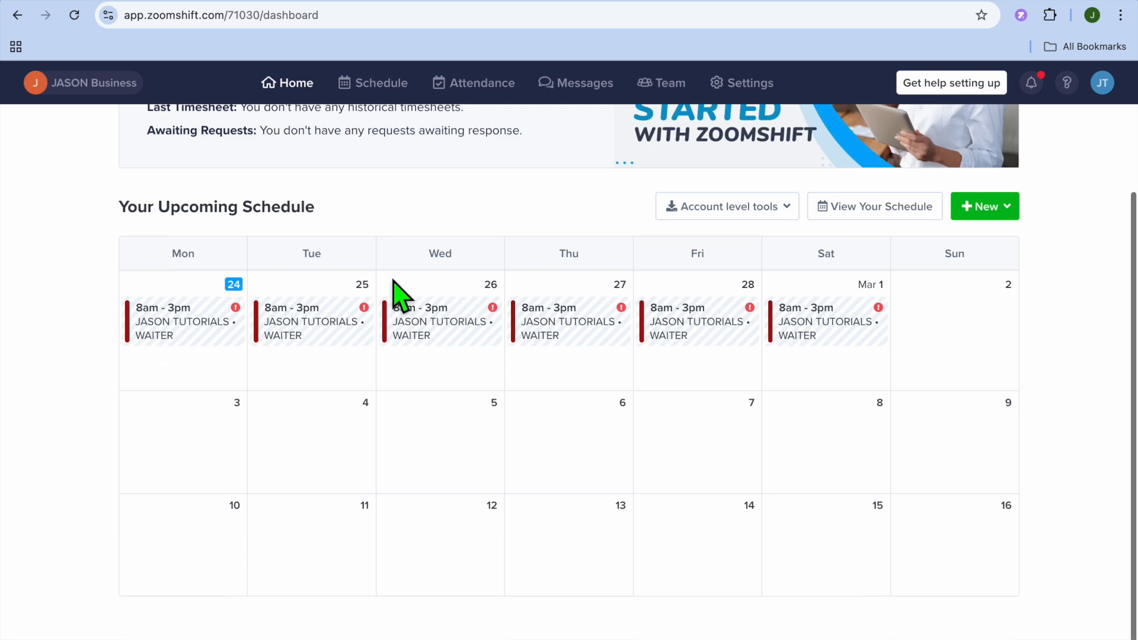
scroll(393, 290, up, 3)
scroll(393, 287, down, 3)
scroll(504, 365, up, 3)
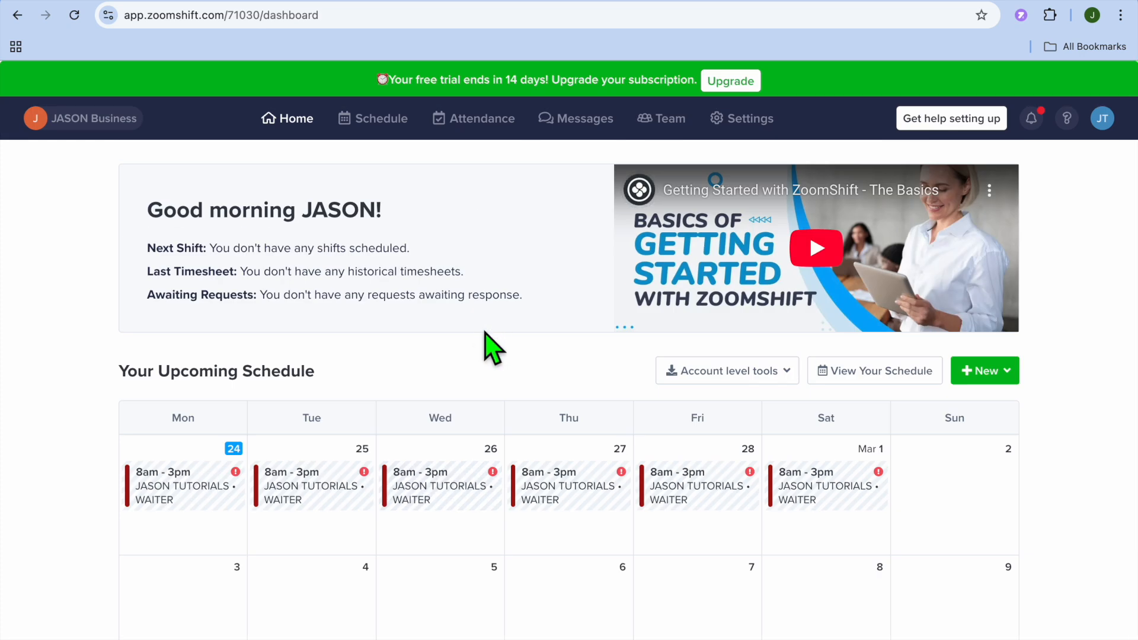
scroll(483, 335, down, 3)
In Settings, review the Positions, Locations and Shift Templates panels
click(742, 122)
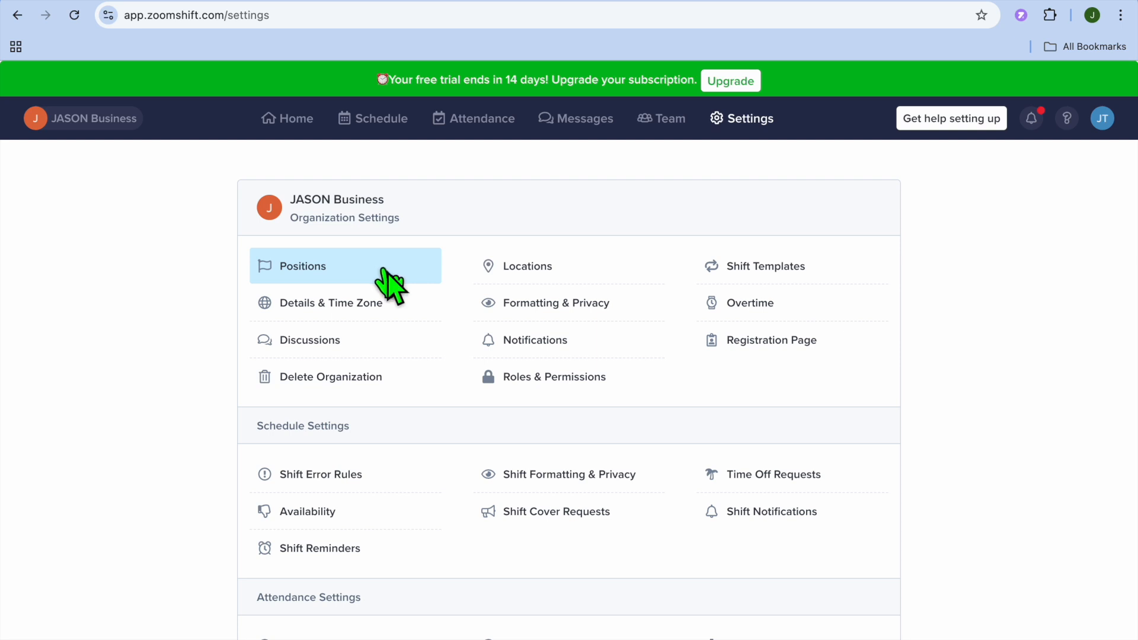
click(386, 270)
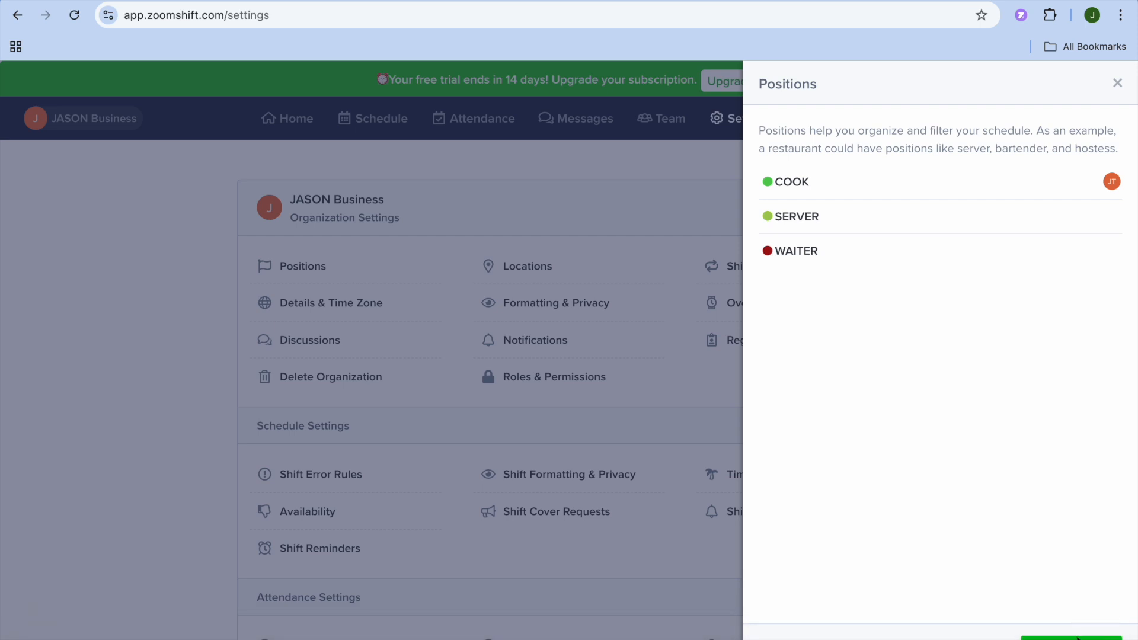
click(1117, 83)
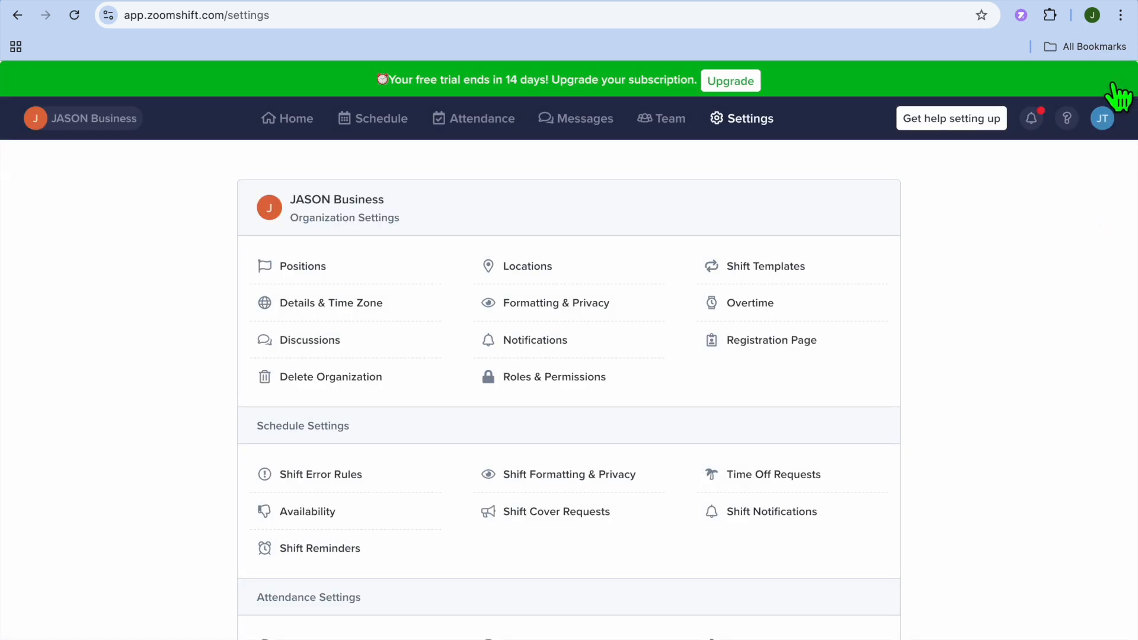
click(550, 267)
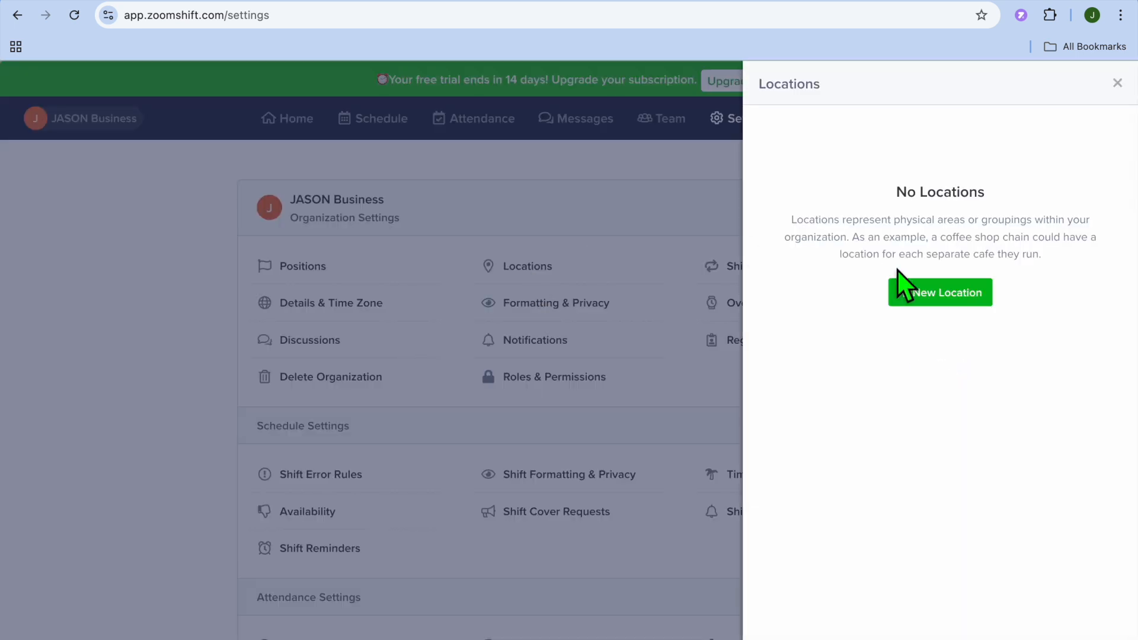
click(1117, 83)
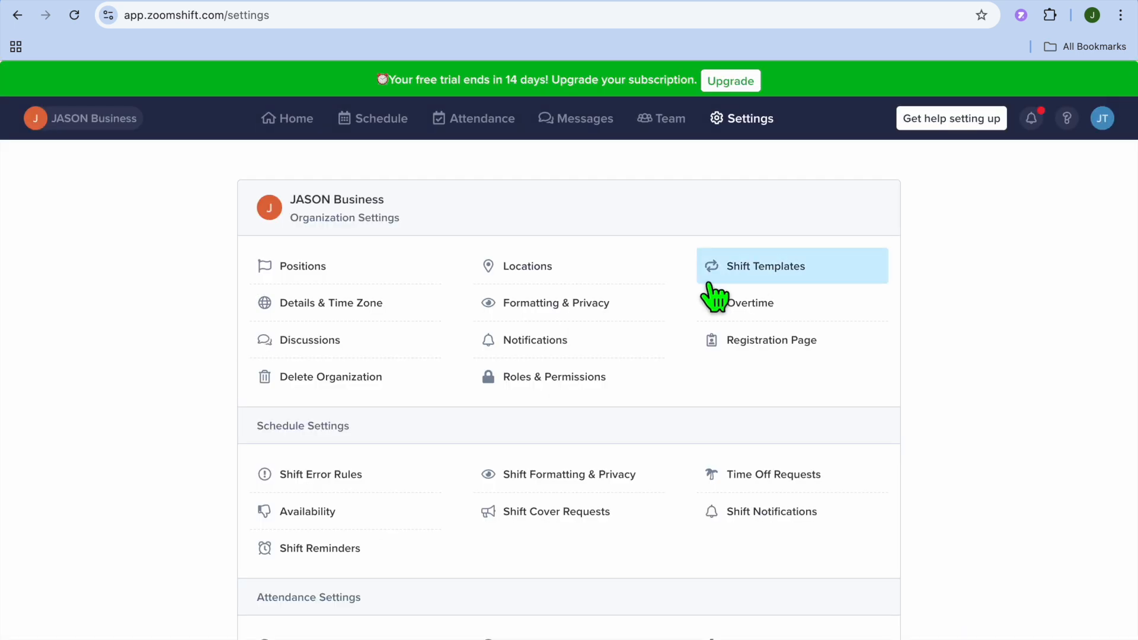
click(728, 274)
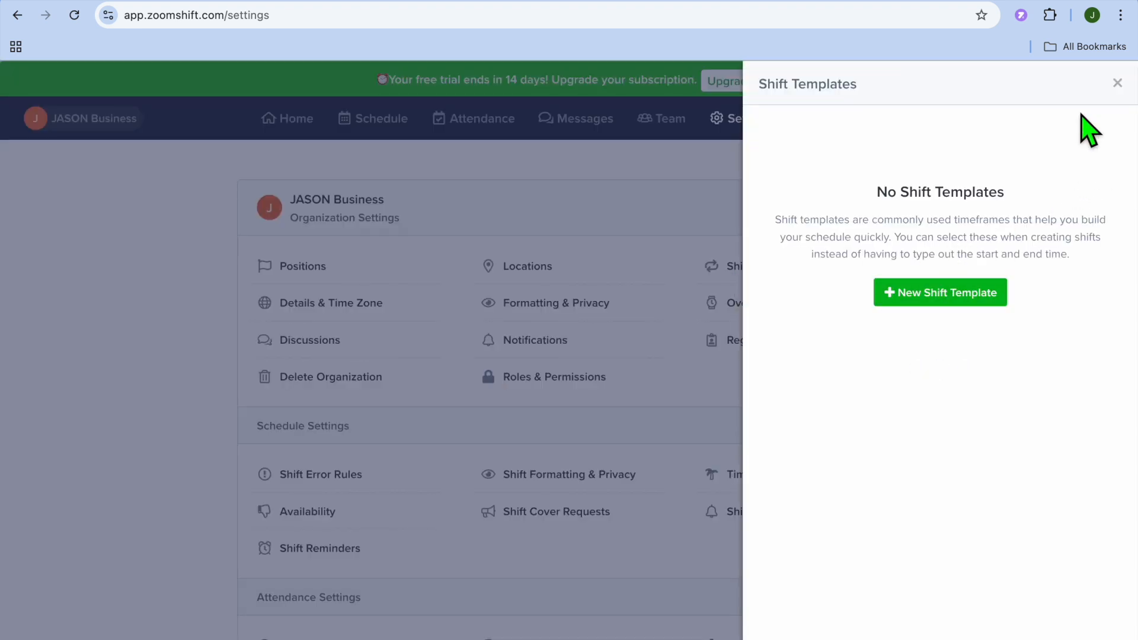
click(1116, 83)
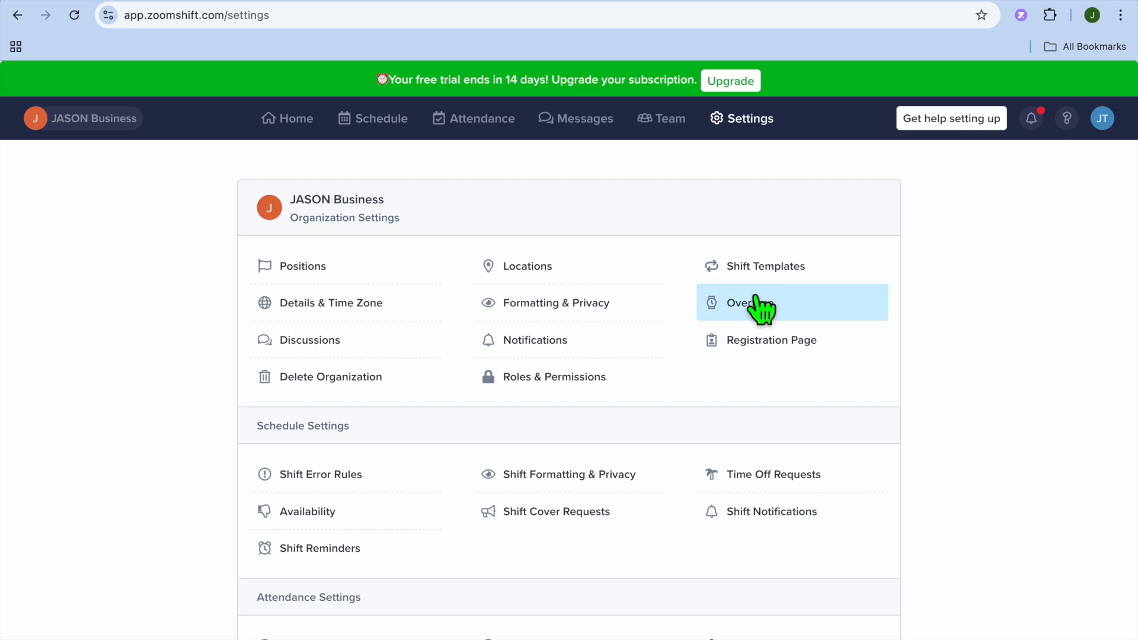
Look through the Roles & Permissions table and close it
click(546, 384)
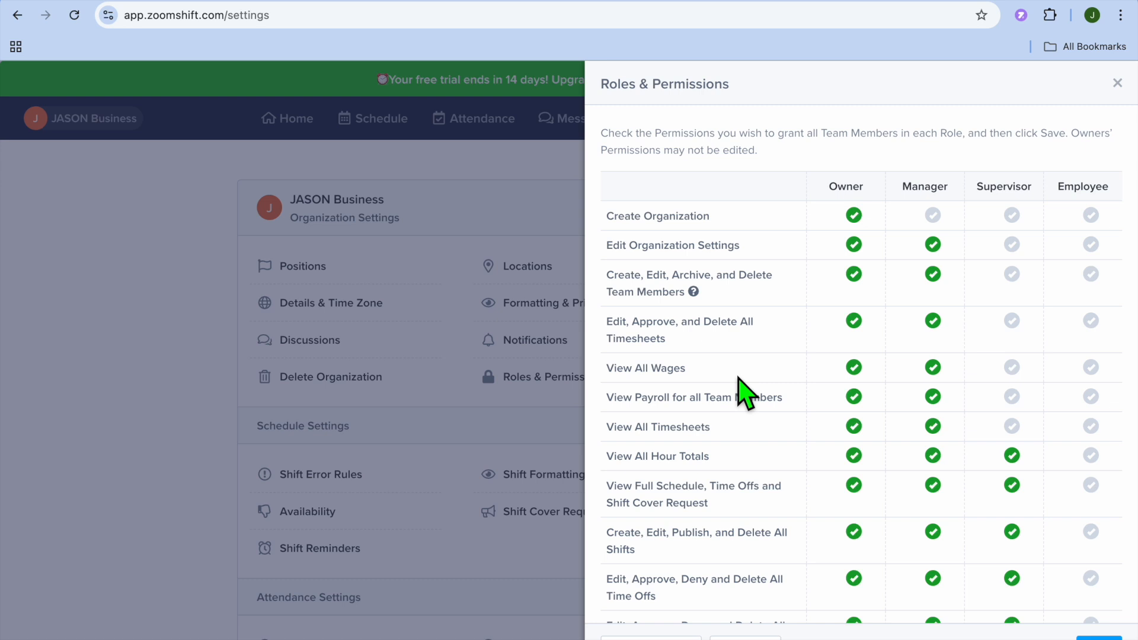
scroll(745, 394, down, 4)
scroll(745, 394, up, 4)
click(1117, 83)
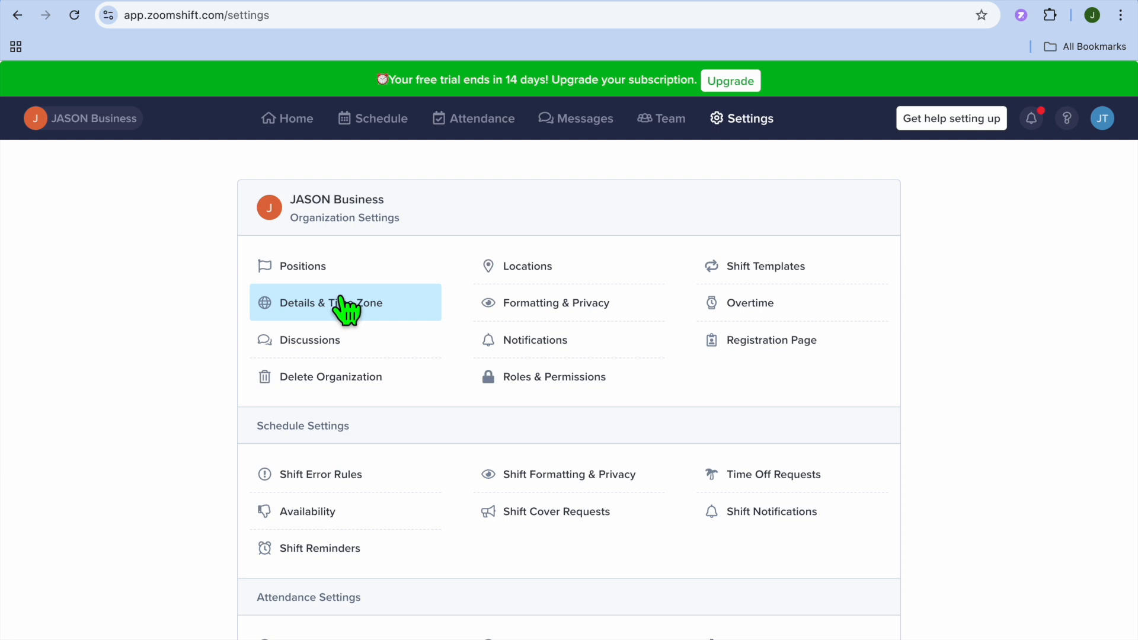
scroll(375, 315, down, 3)
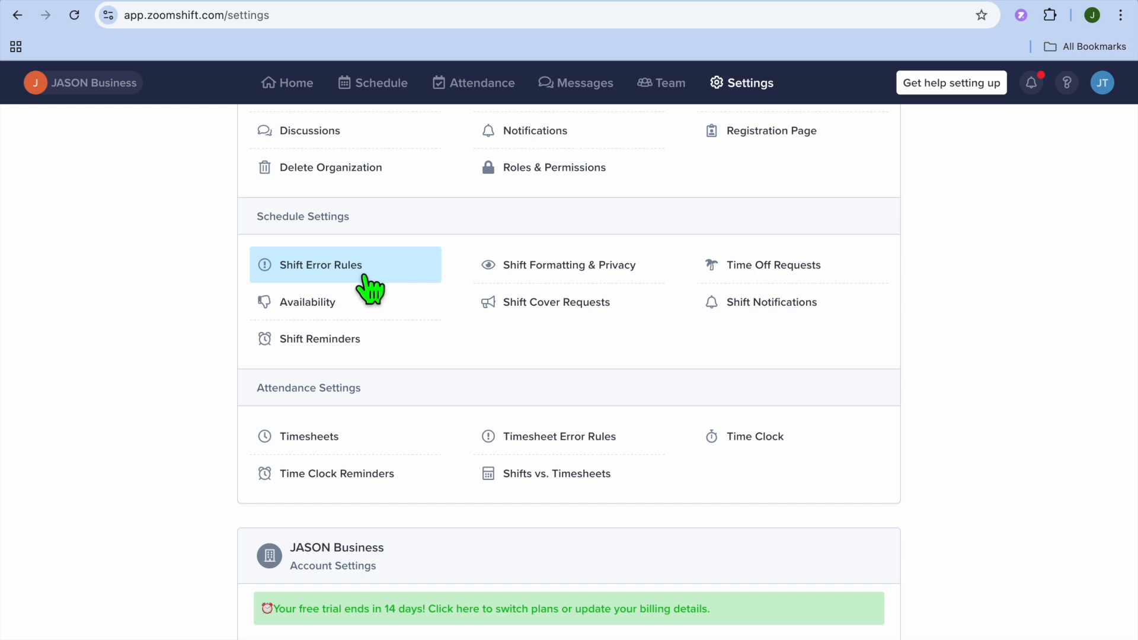
click(331, 304)
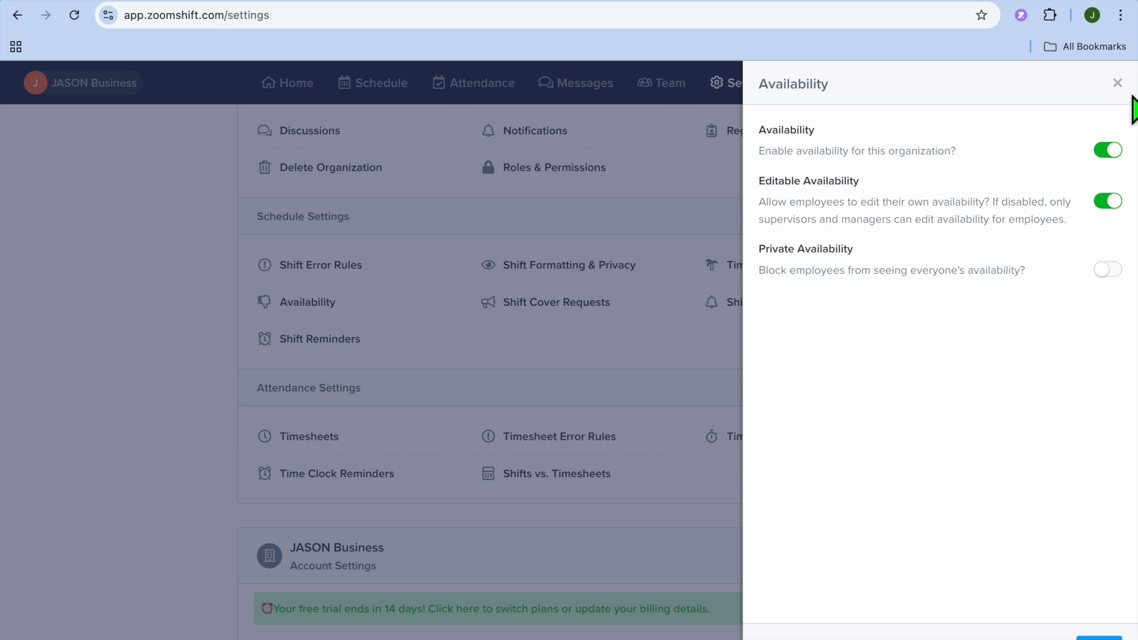
click(1117, 83)
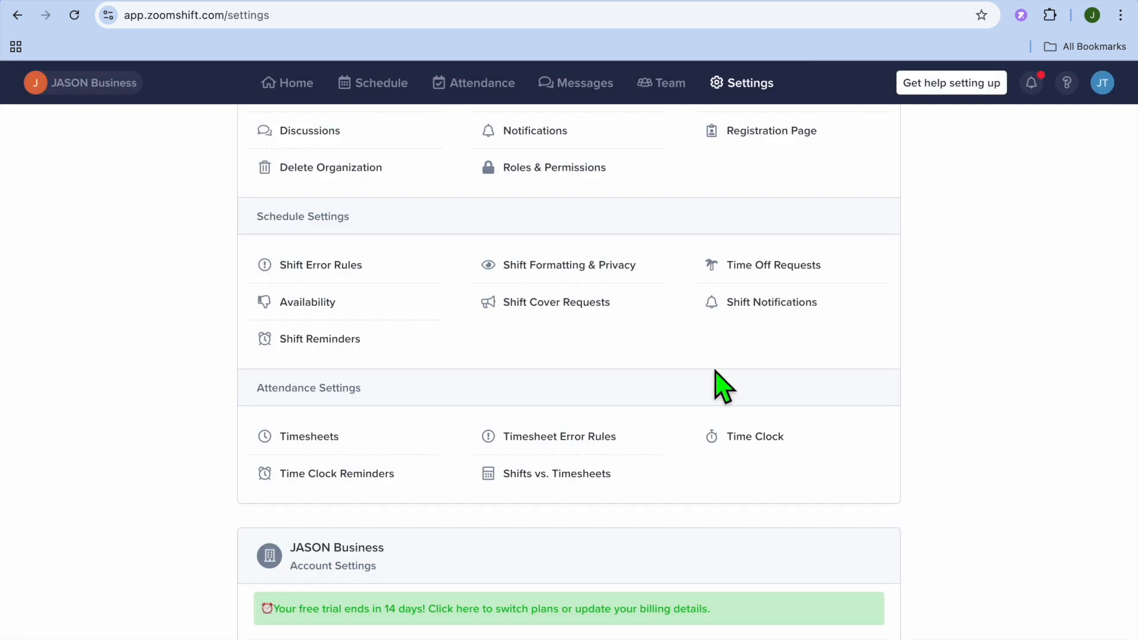
scroll(720, 387, down, 3)
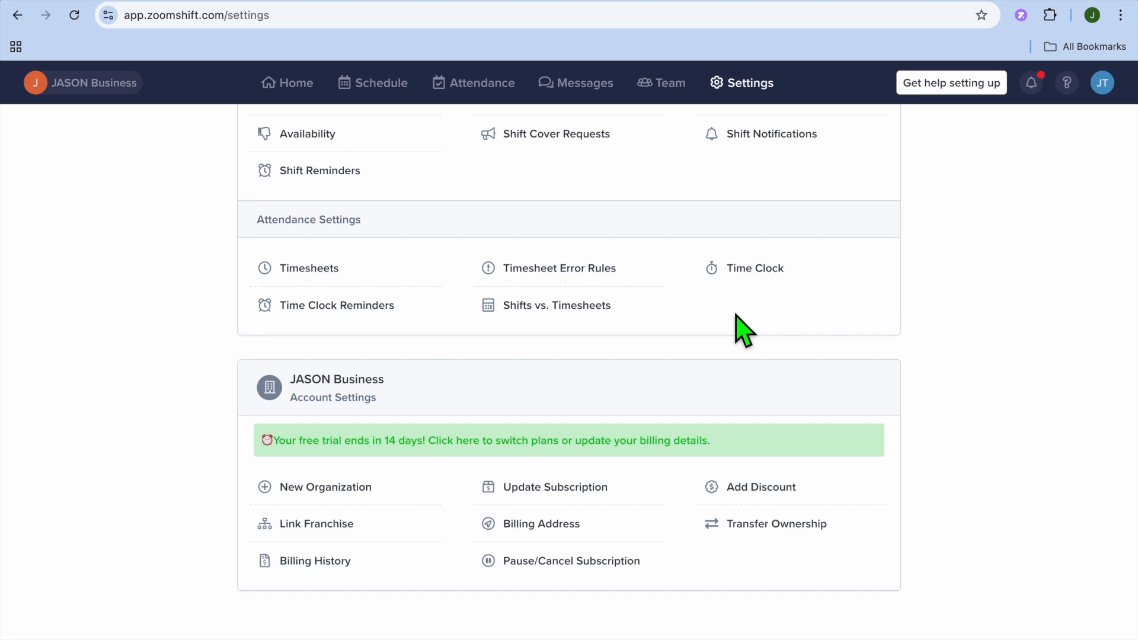
scroll(739, 329, up, 6)
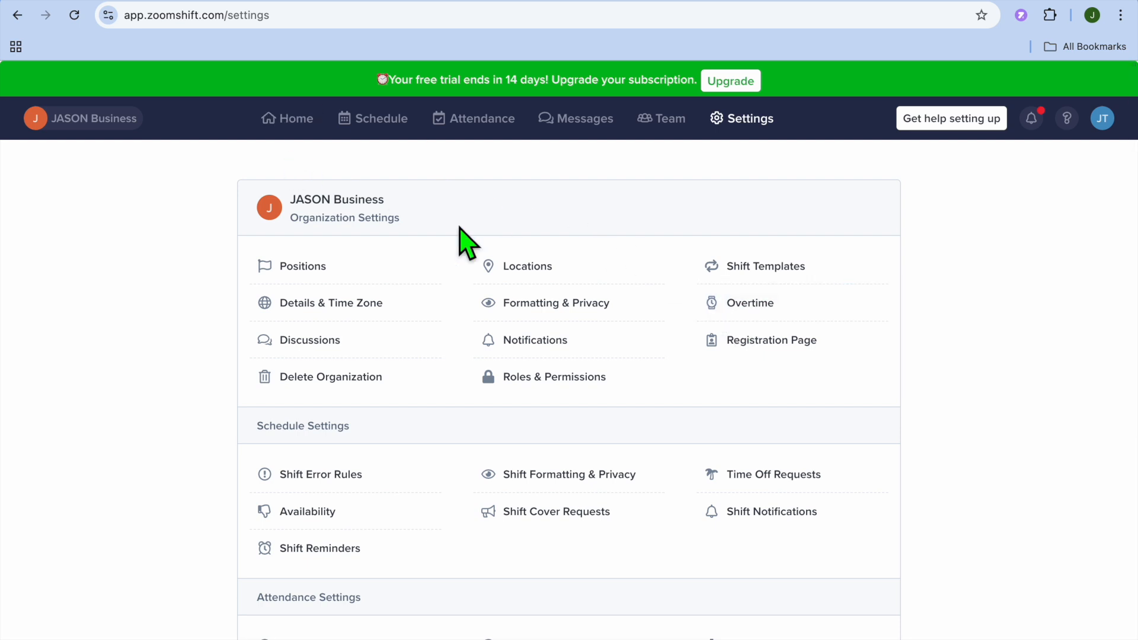
Open the Kiosk Time Clock and try clocking in with a test PIN, which is rejected
click(475, 127)
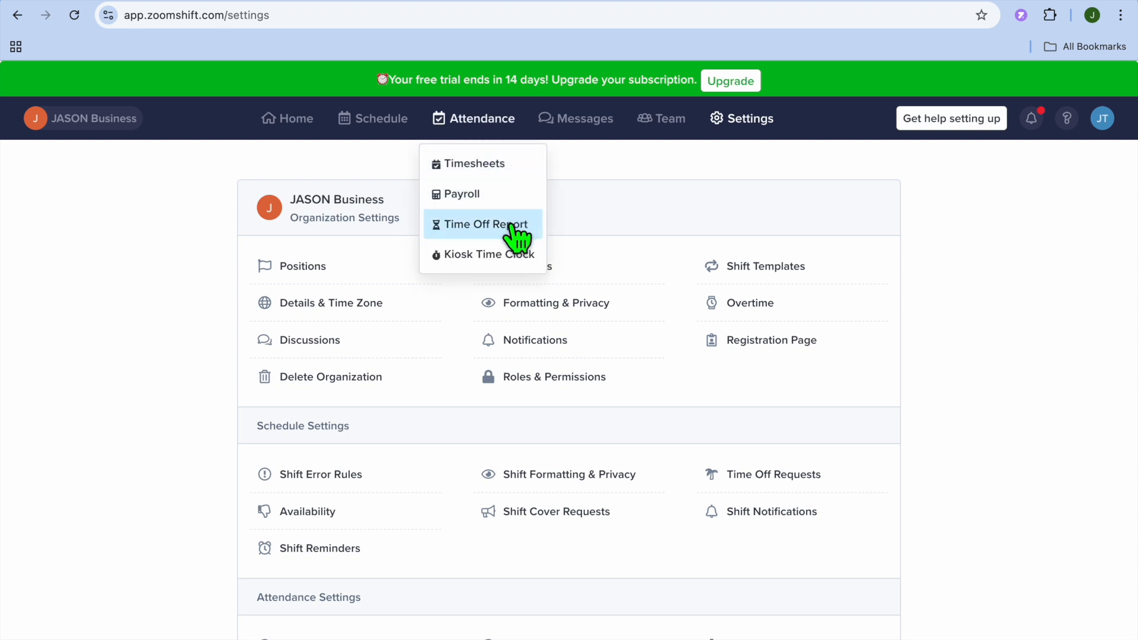
click(496, 252)
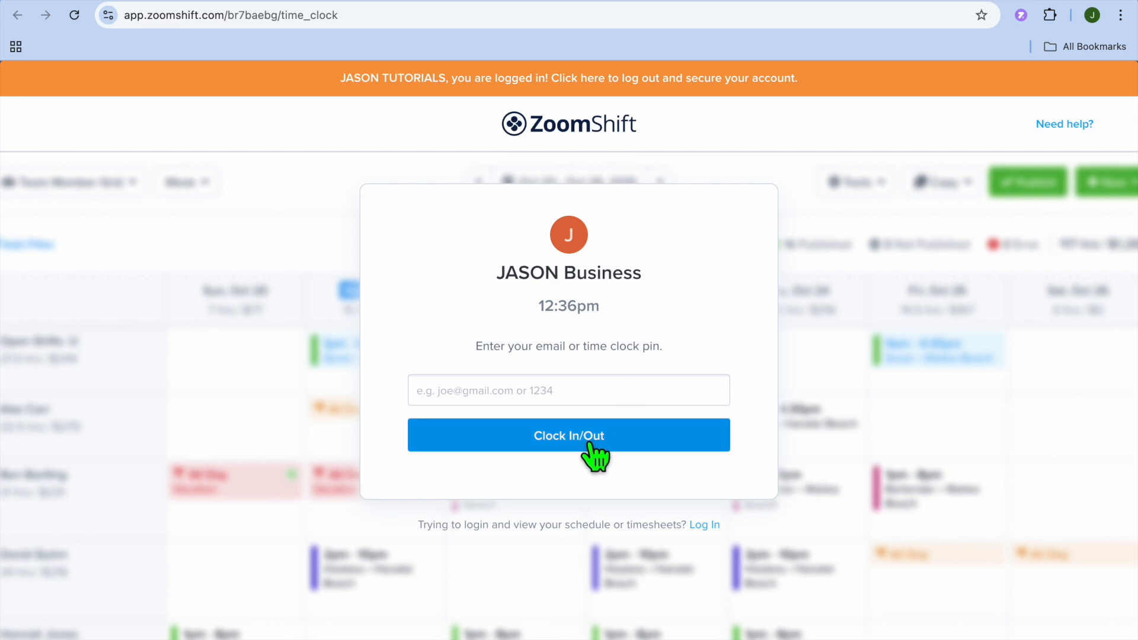
click(553, 388)
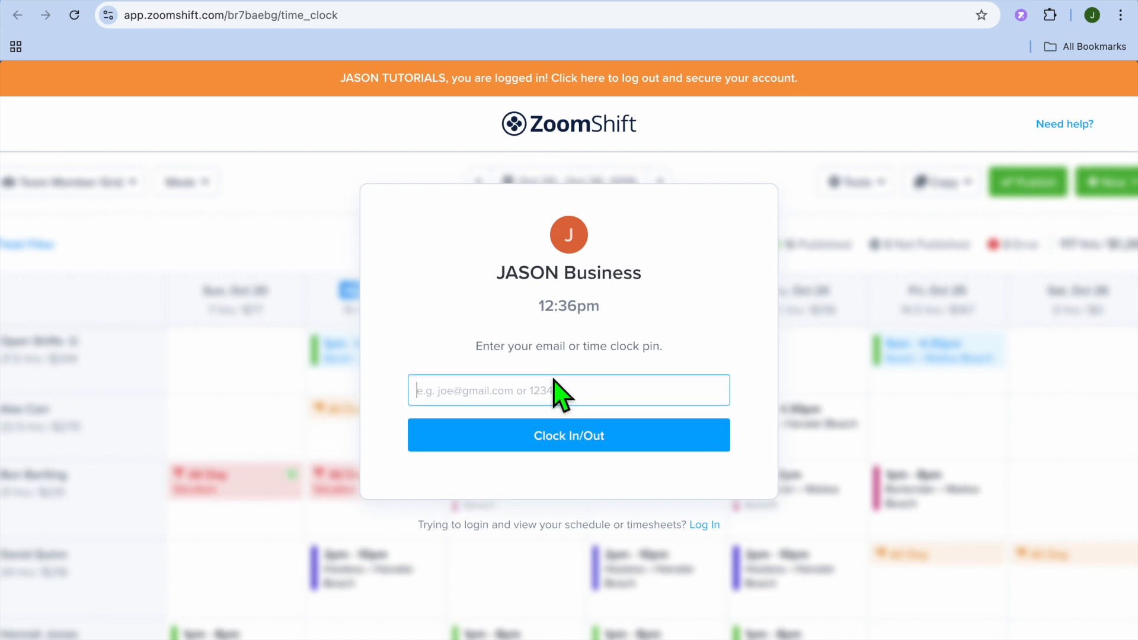
click(589, 451)
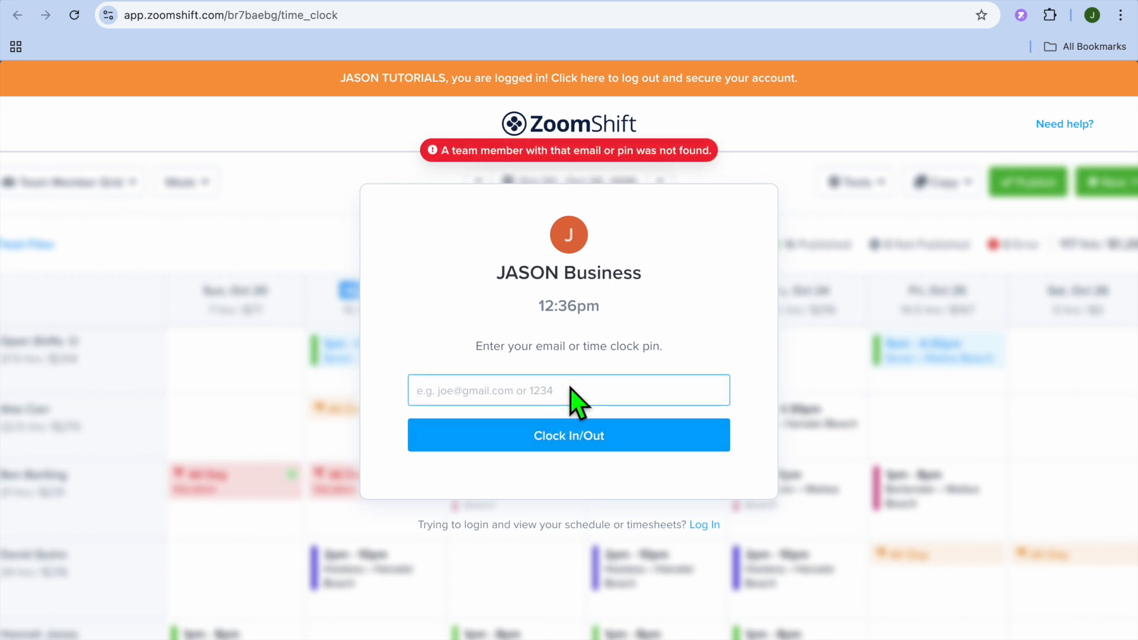
text(1234)
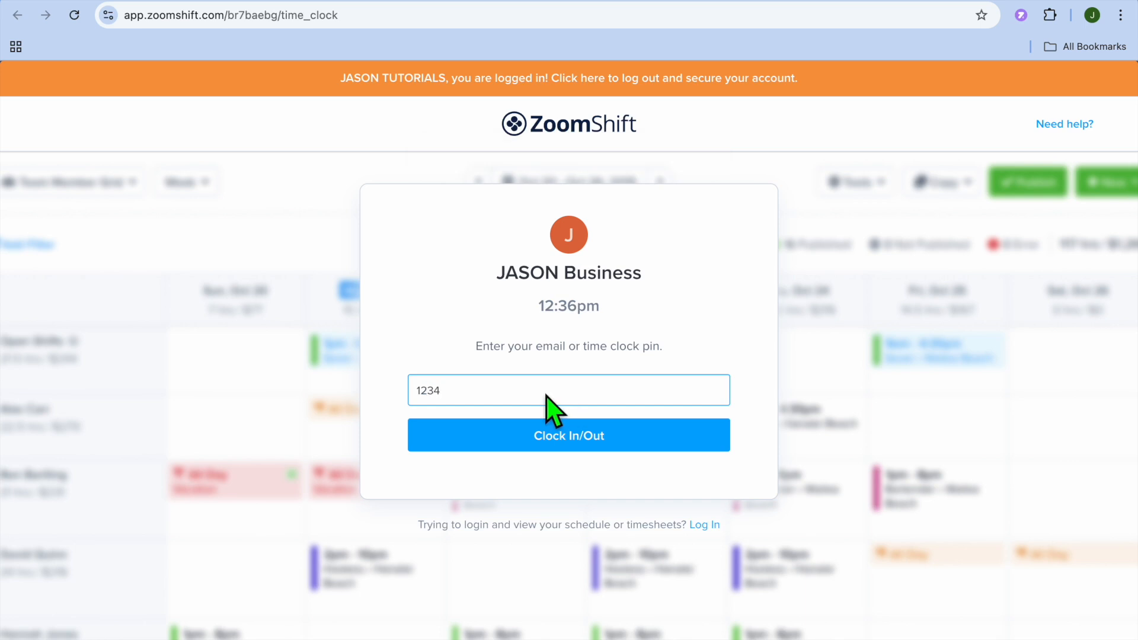
click(524, 439)
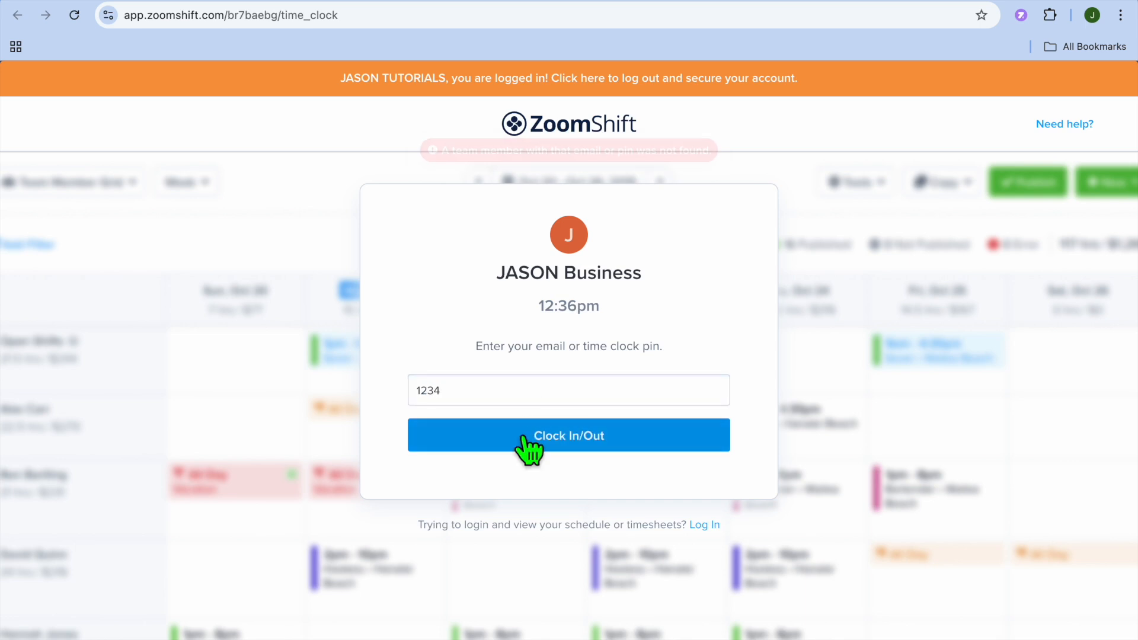
click(581, 401)
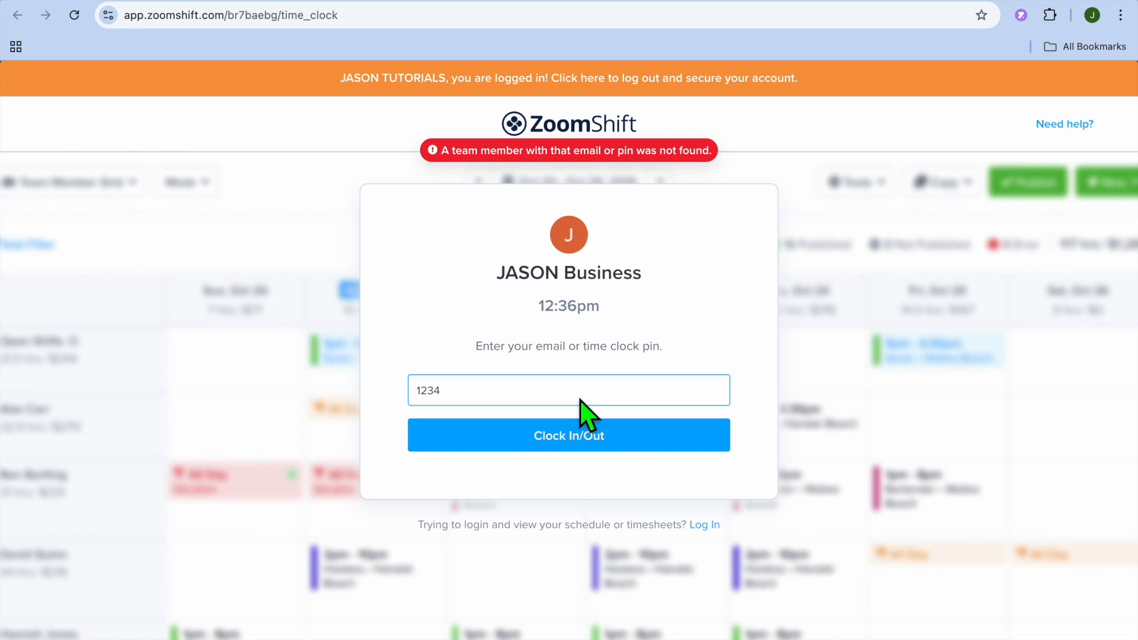
mouse_move(920, 3)
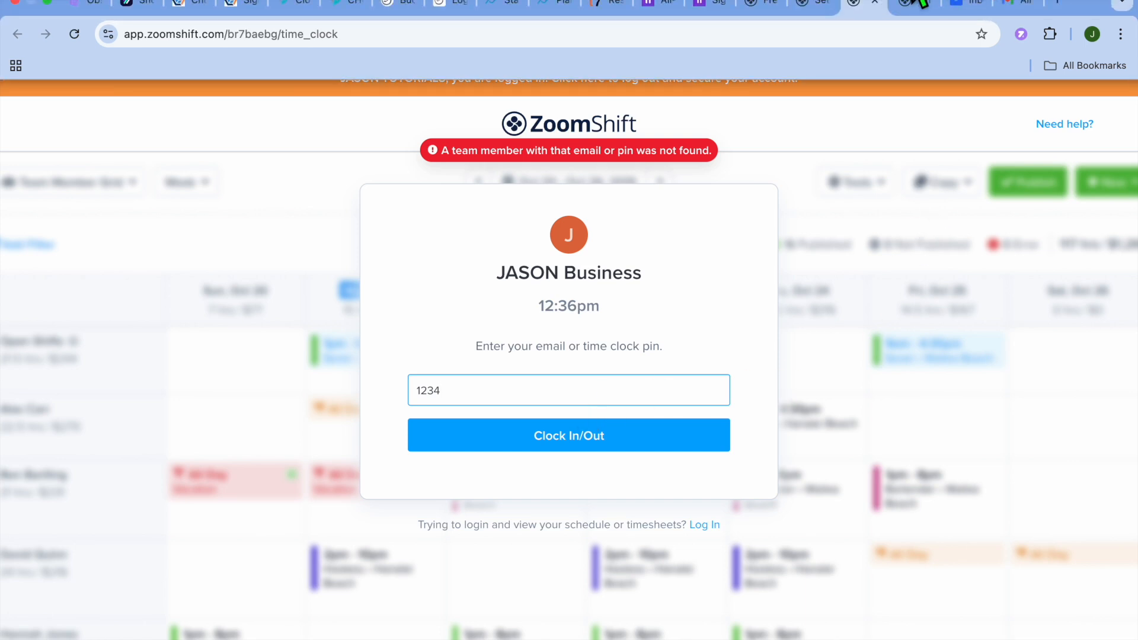
click(920, 3)
Re-save Monday's shift, then publish Tuesday's 8am–3pm WAITER shift despite its overtime flag
click(189, 377)
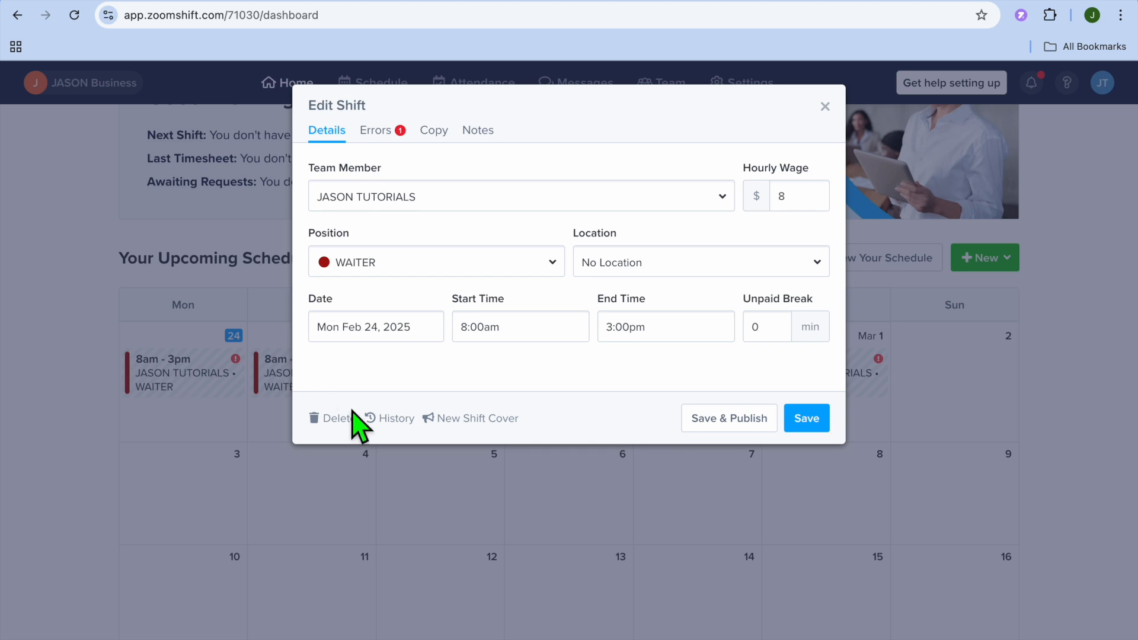
click(805, 418)
scroll(474, 385, up, 5)
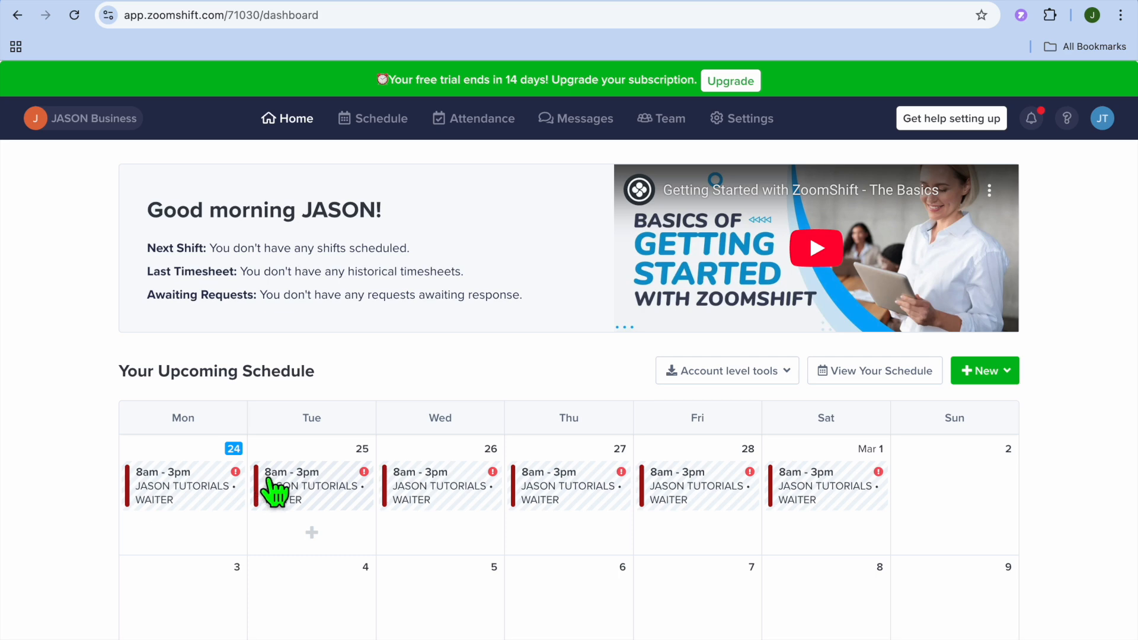
click(286, 480)
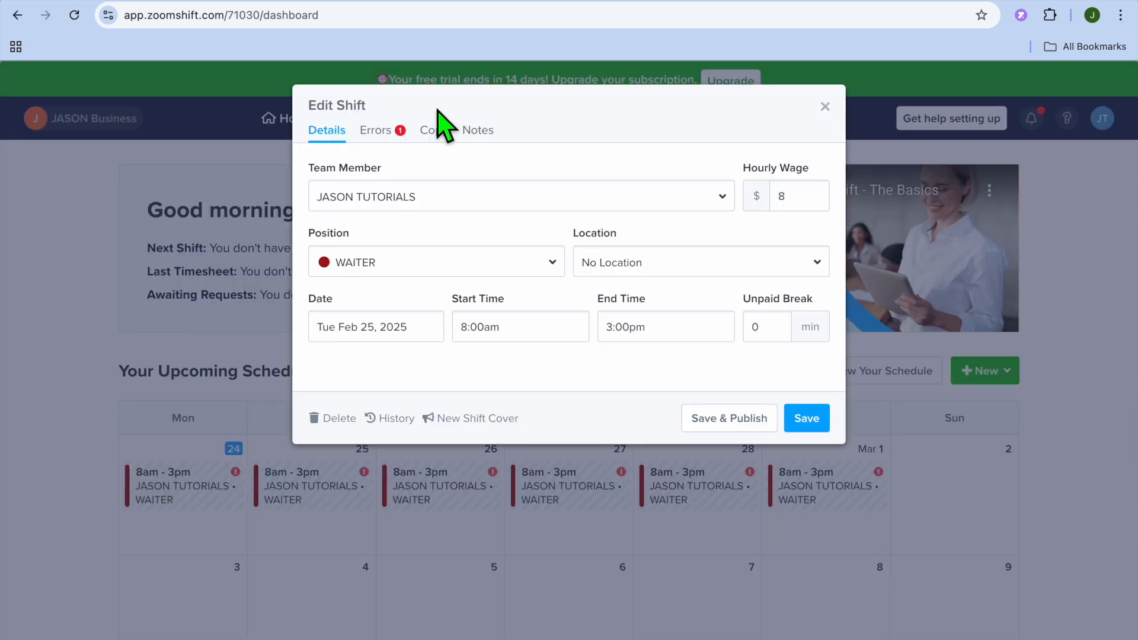
click(386, 130)
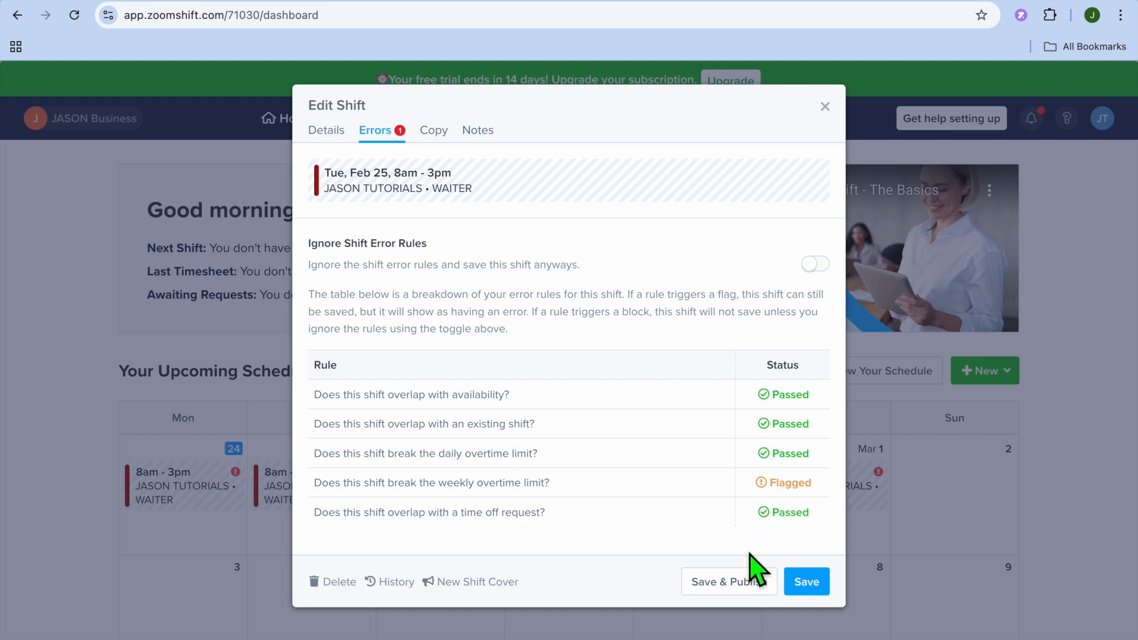
click(750, 583)
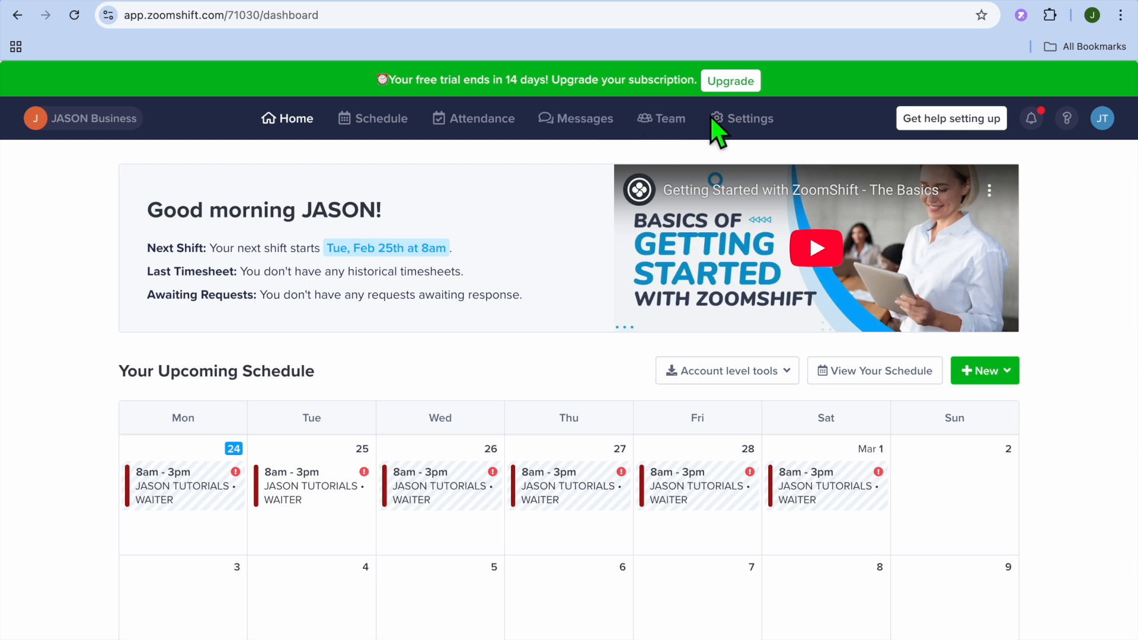
Open the account Settings page and review the Positions list
click(724, 120)
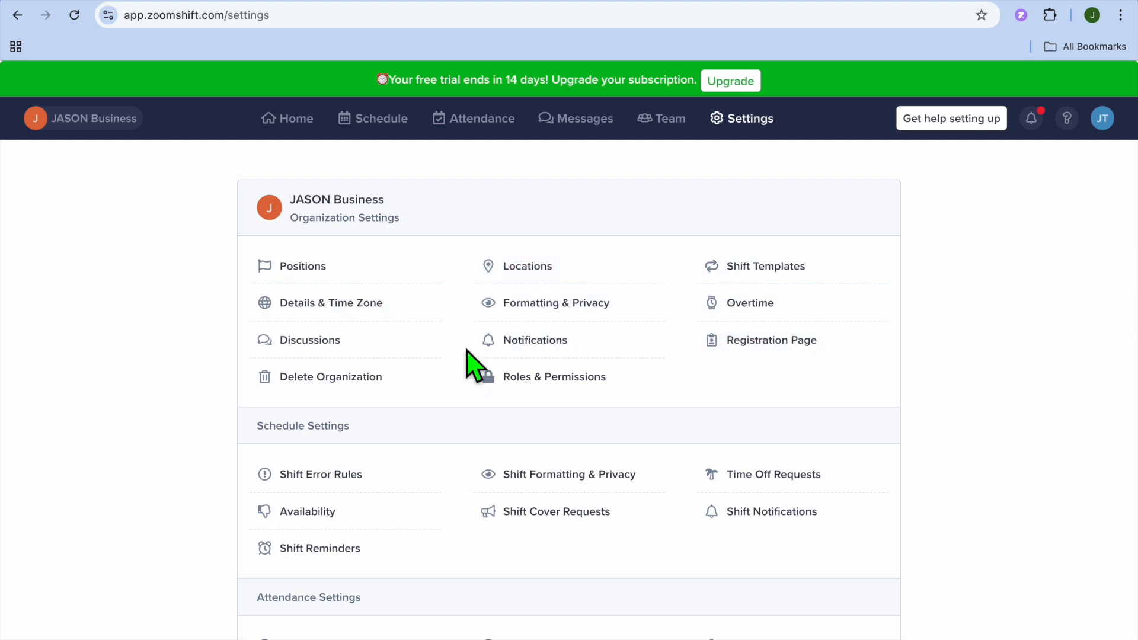
click(287, 132)
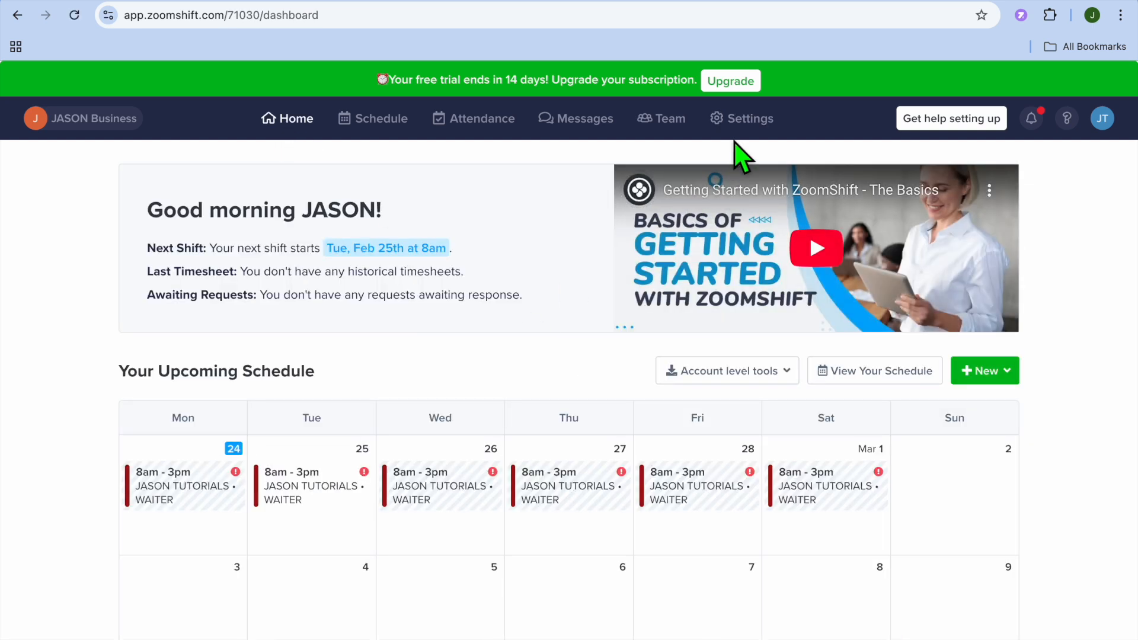
click(743, 122)
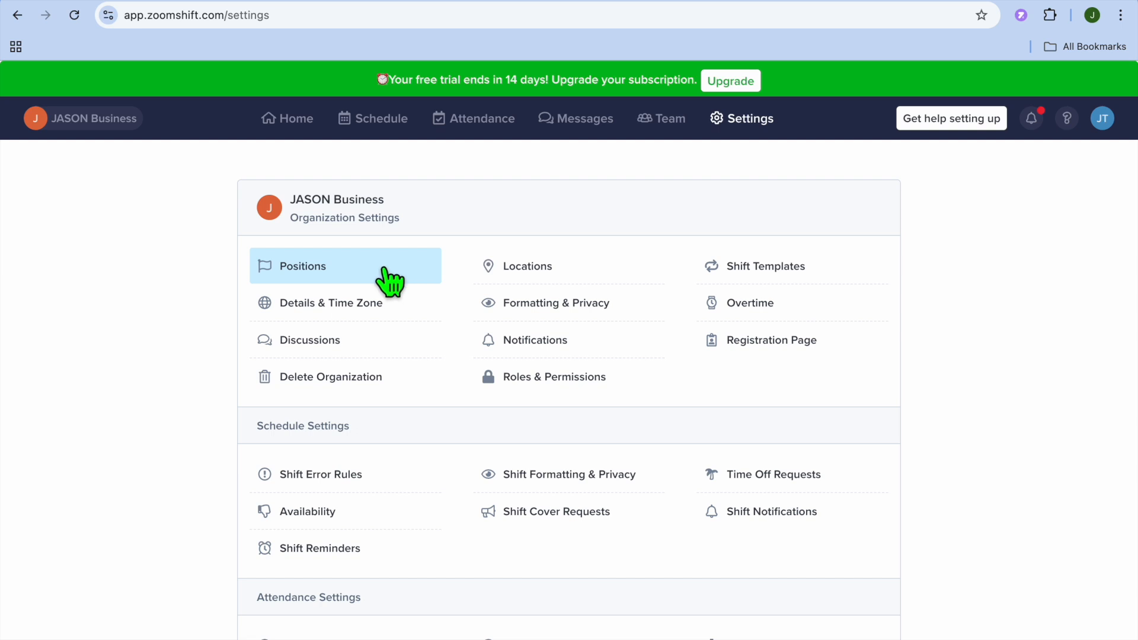
click(389, 280)
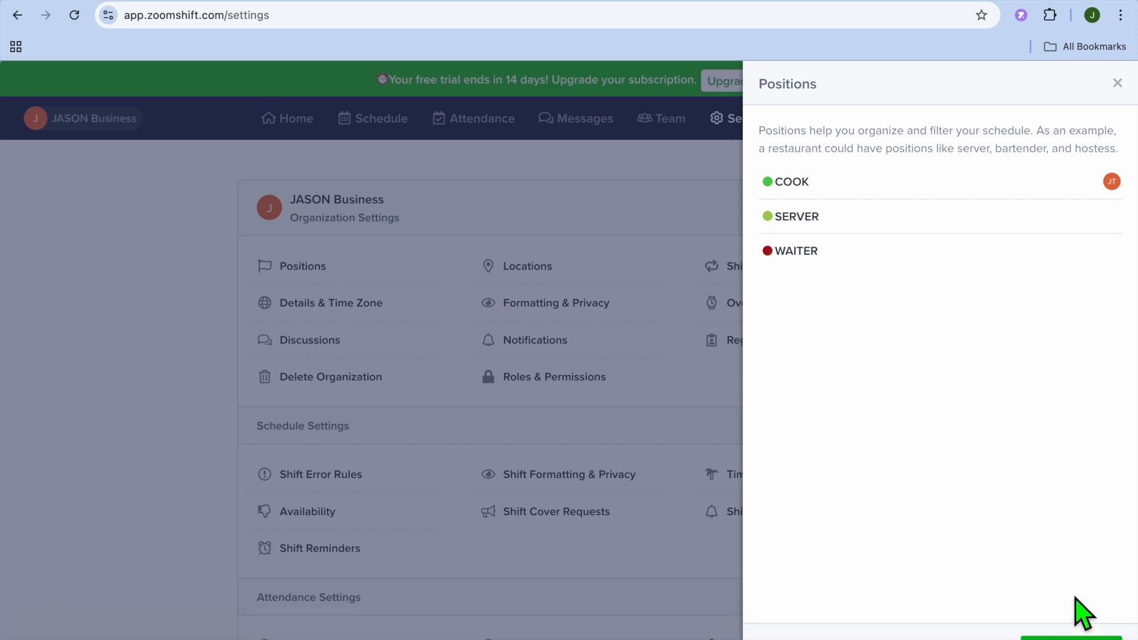
click(1117, 84)
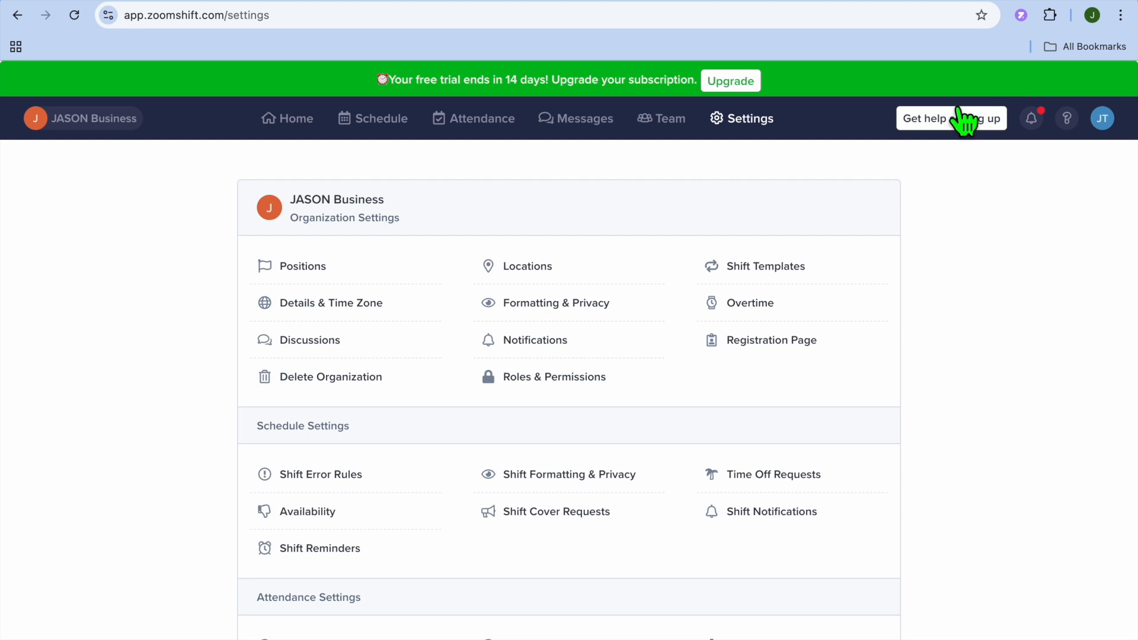
Check the Locations list and the empty Shift Templates list
click(531, 279)
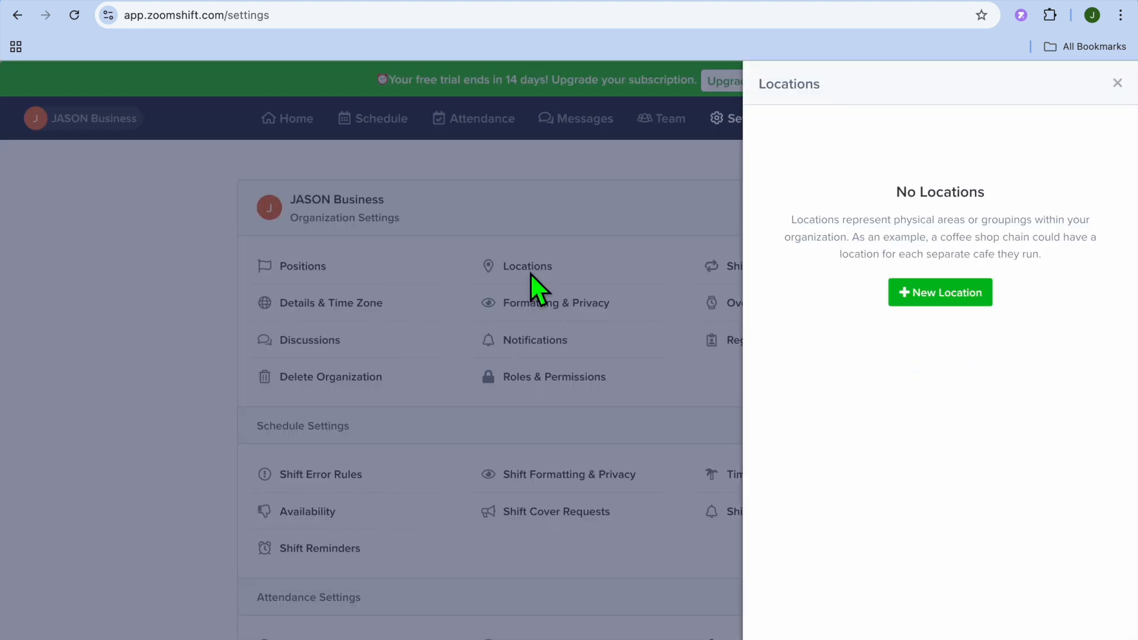
click(1117, 84)
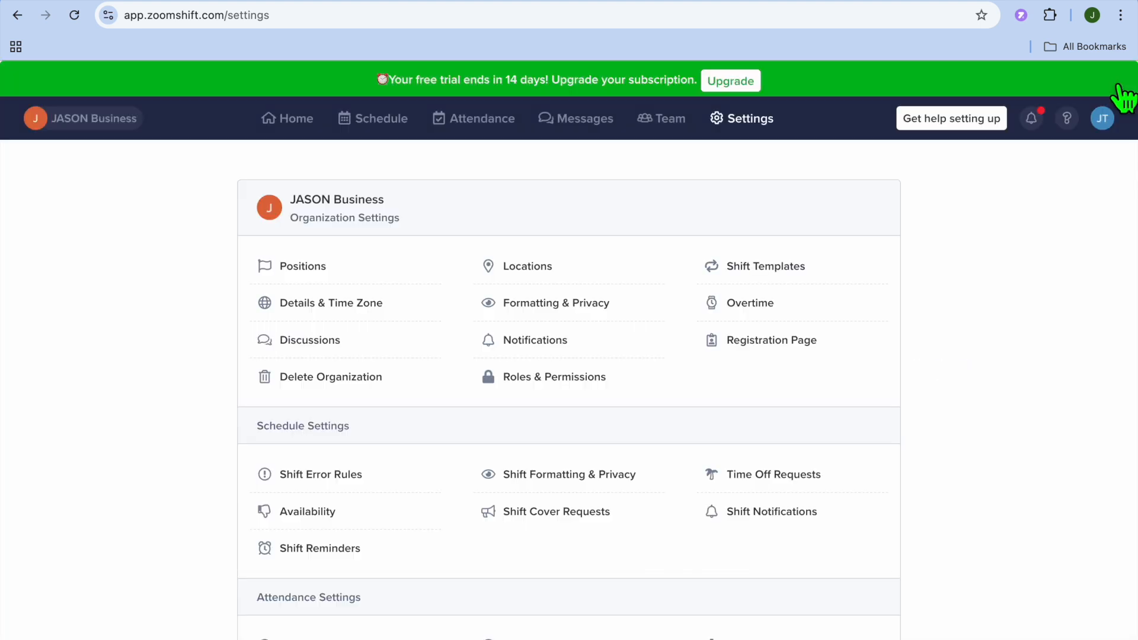
click(718, 278)
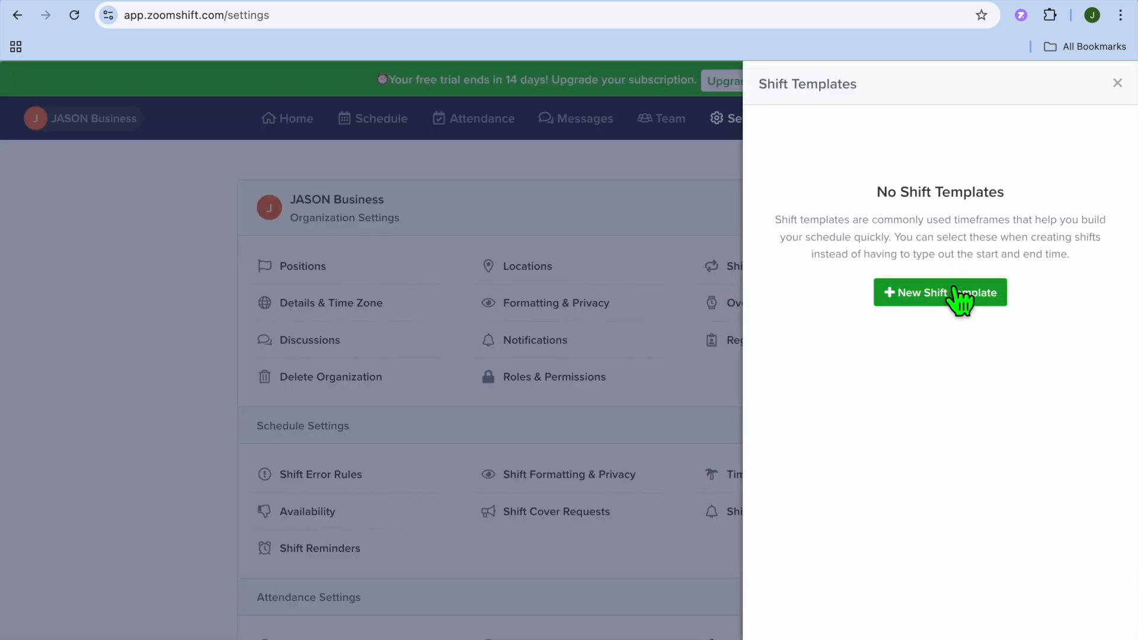
click(1118, 83)
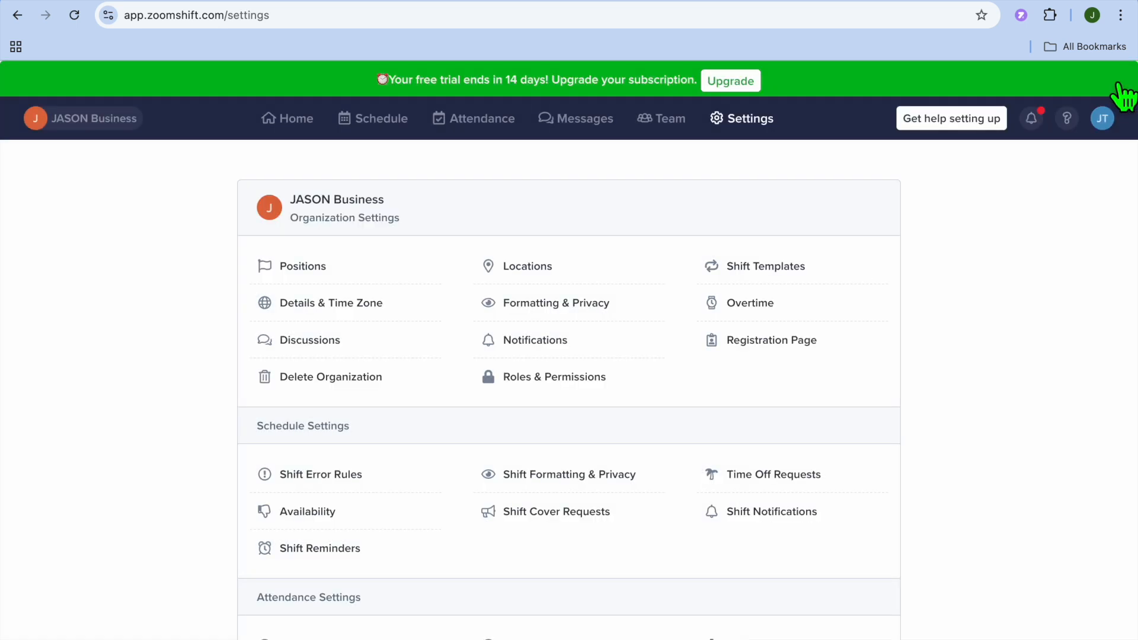
Scroll through the Roles & Permissions table for Owner, Manager, Supervisor and Employee
click(546, 386)
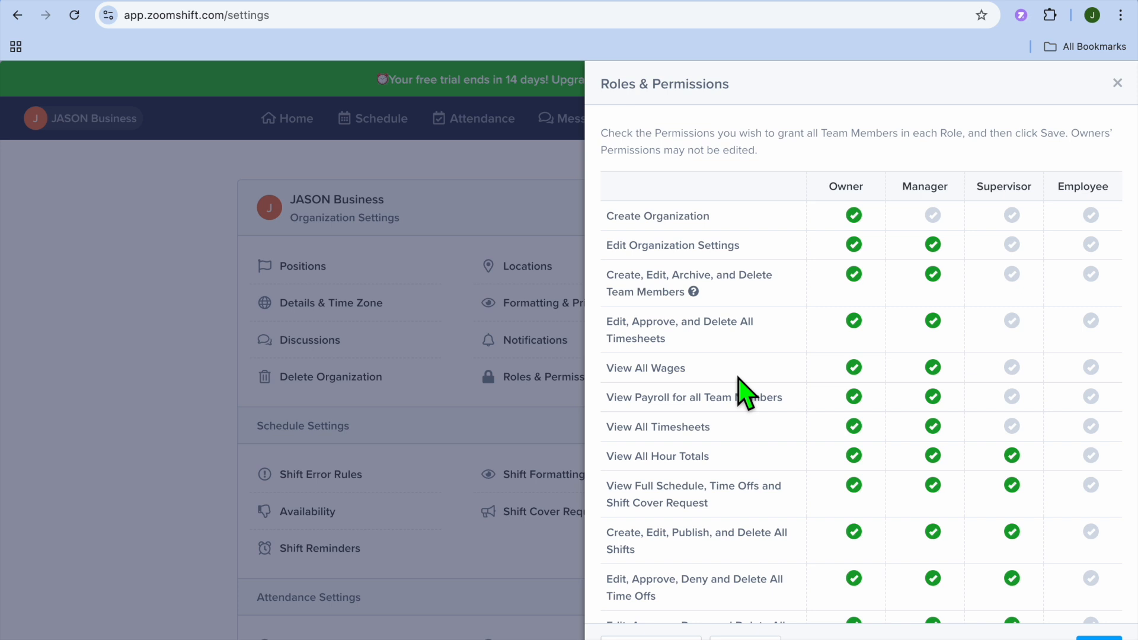
scroll(743, 391, down, 4)
scroll(742, 391, up, 4)
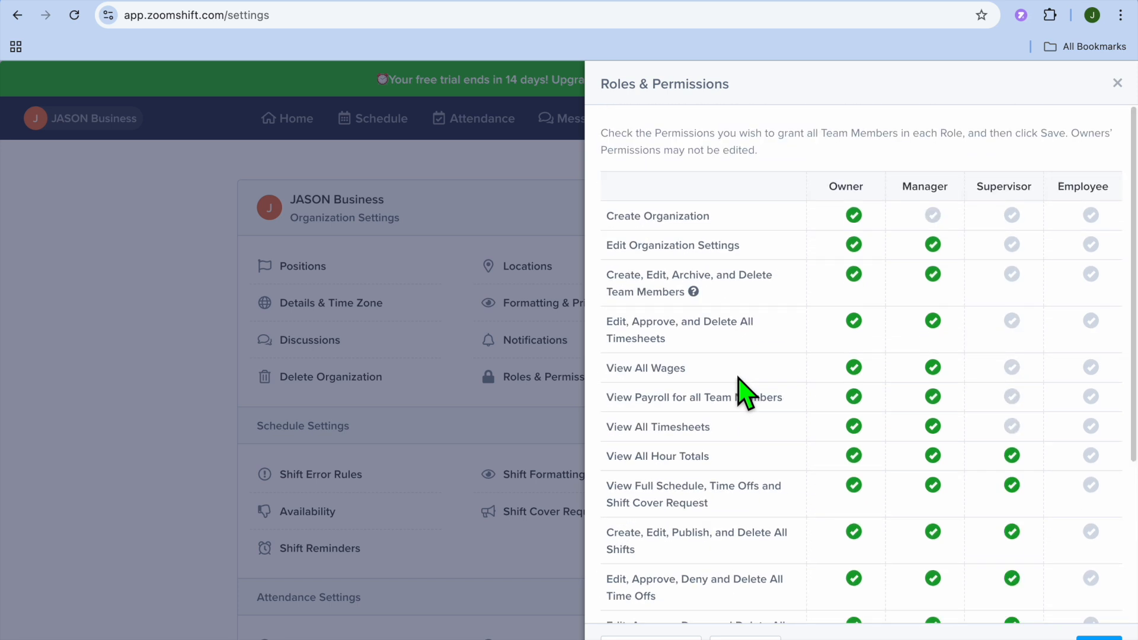